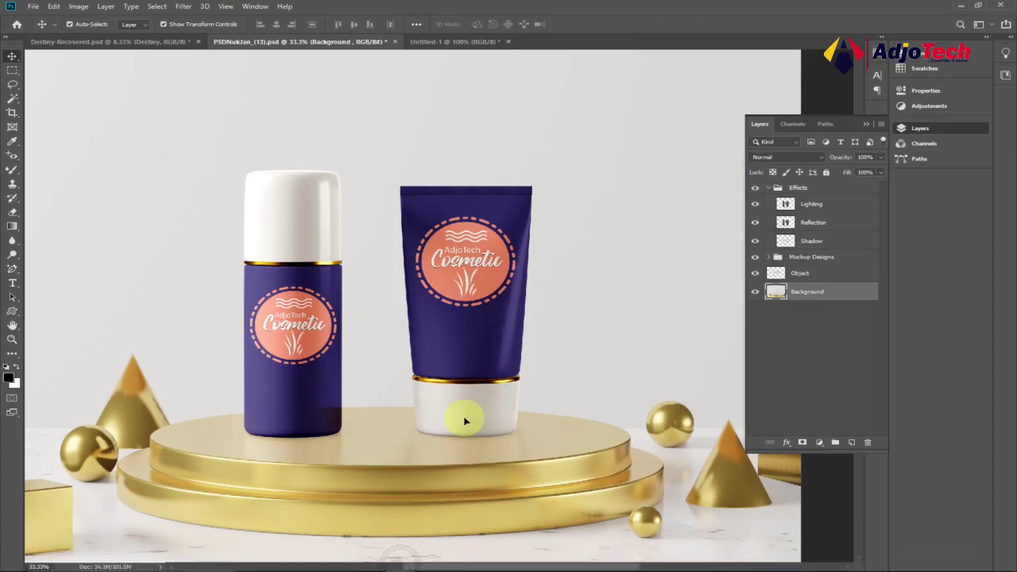
- Collapse the Layers panel, check the logo document, then switch to the Freepik results in Chrome
{"action": "left_click", "coordinate": [866, 124]}
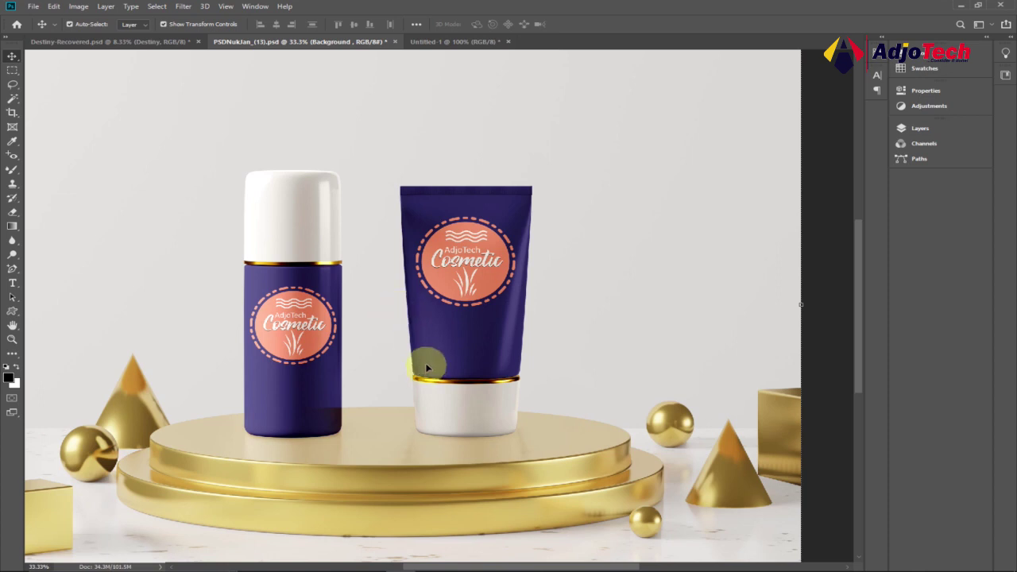
{"action": "left_click", "coordinate": [455, 41]}
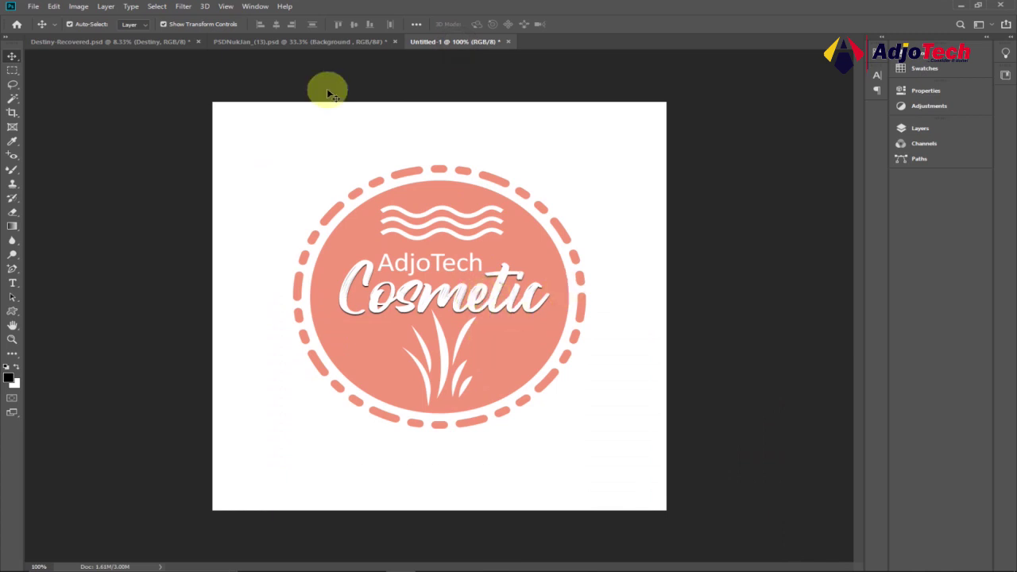
{"action": "left_click", "coordinate": [324, 42]}
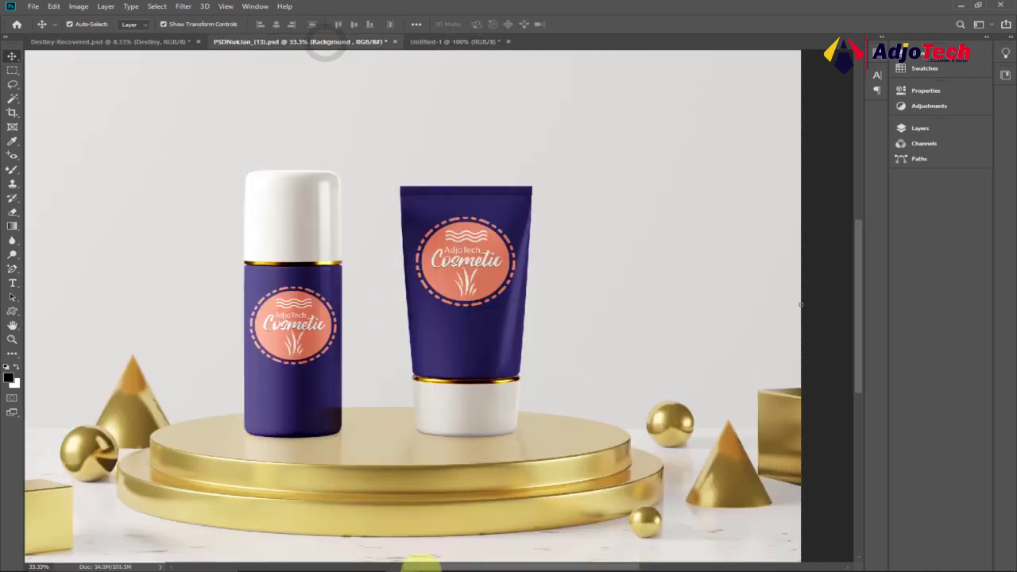
{"action": "left_click", "coordinate": [581, 561]}
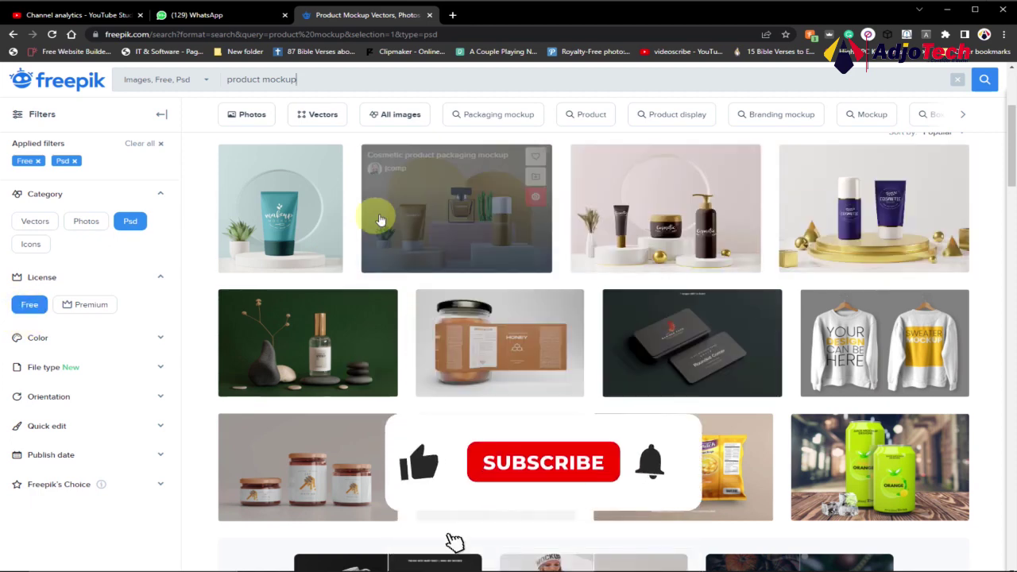
- Browse the free PSD product mockup results on Freepik, including the cosmetic bottle-and-tube scene
{"action": "scroll", "coordinate": [874, 427], "scroll_direction": "down", "scroll_amount": 2}
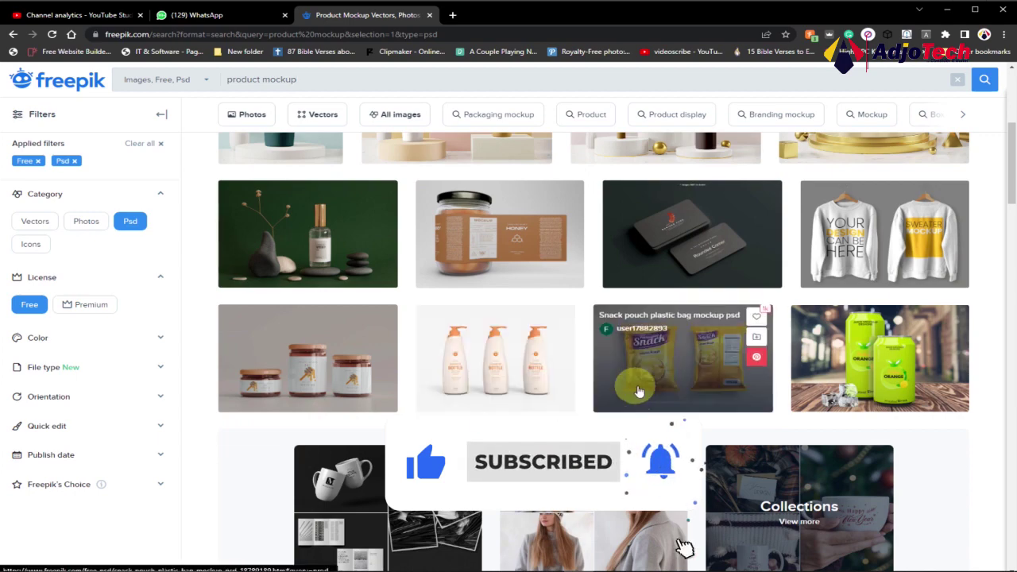
{"action": "scroll", "coordinate": [723, 397], "scroll_direction": "down", "scroll_amount": 4}
{"action": "scroll", "coordinate": [723, 398], "scroll_direction": "down", "scroll_amount": 2}
{"action": "scroll", "coordinate": [720, 393], "scroll_direction": "up", "scroll_amount": 5}
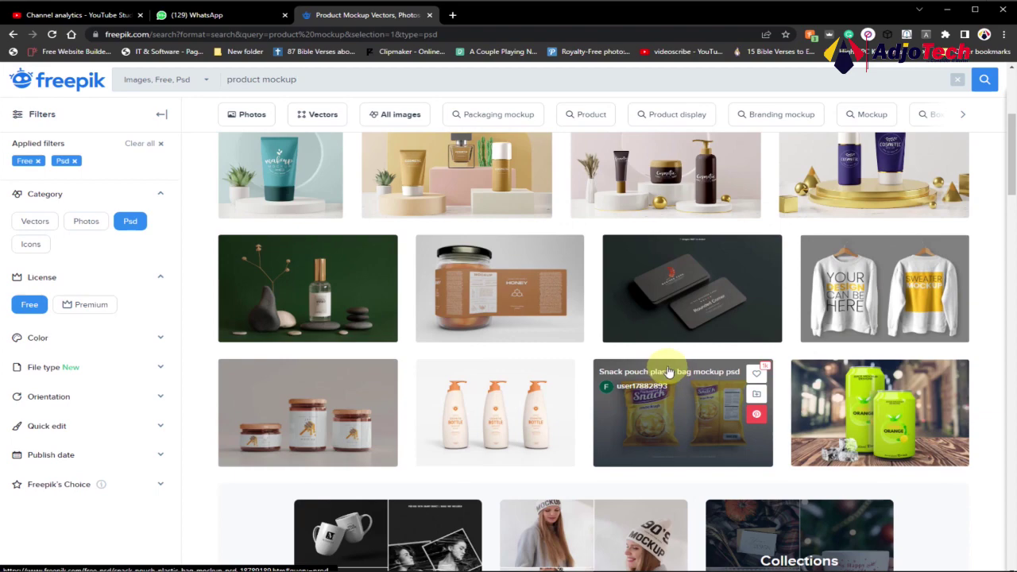
{"action": "scroll", "coordinate": [659, 330], "scroll_direction": "up", "scroll_amount": 2}
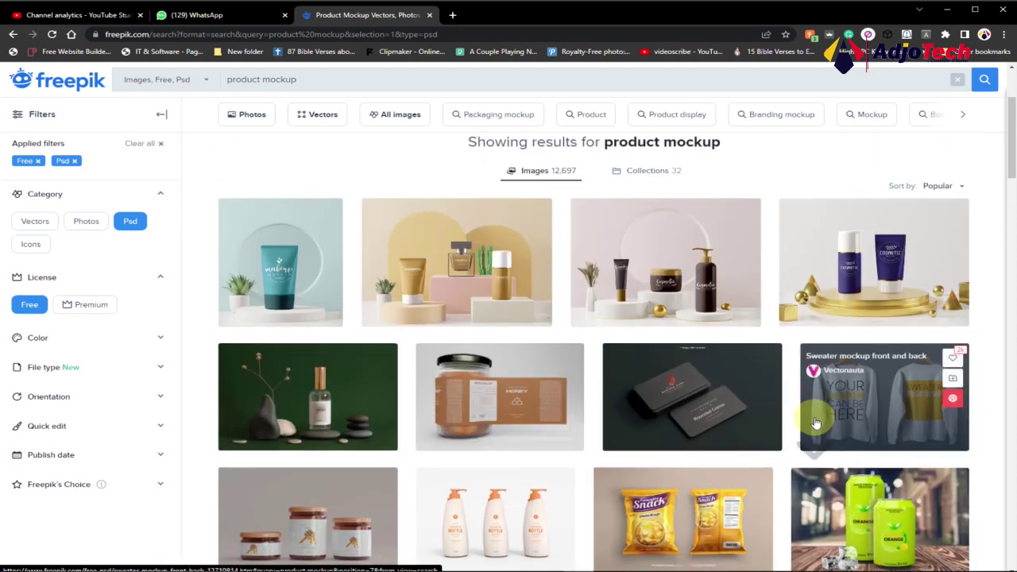
{"action": "scroll", "coordinate": [809, 414], "scroll_direction": "down", "scroll_amount": 1}
{"action": "scroll", "coordinate": [808, 414], "scroll_direction": "down", "scroll_amount": 1}
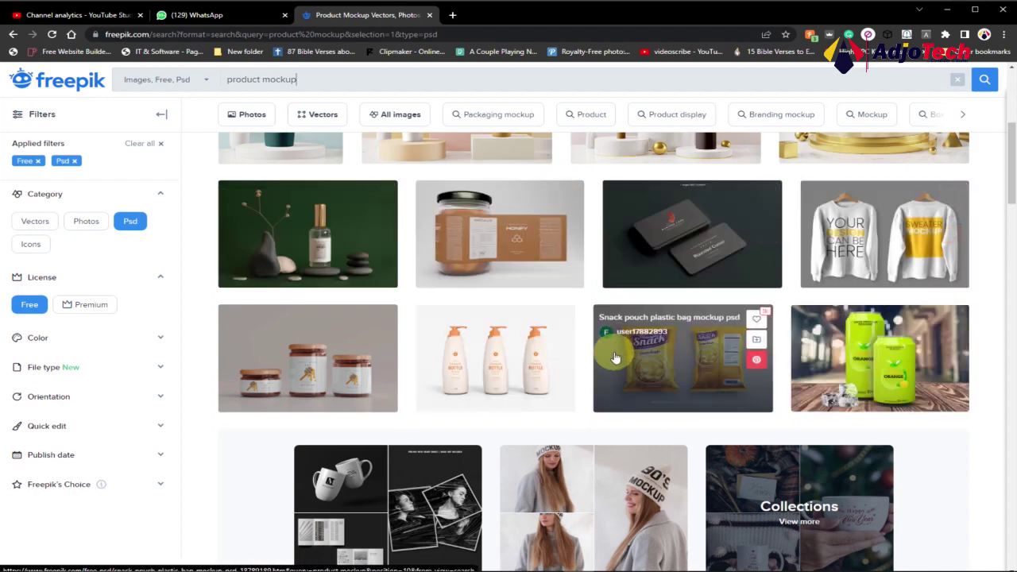
{"action": "scroll", "coordinate": [614, 356], "scroll_direction": "down", "scroll_amount": 3}
{"action": "scroll", "coordinate": [614, 356], "scroll_direction": "down", "scroll_amount": 1}
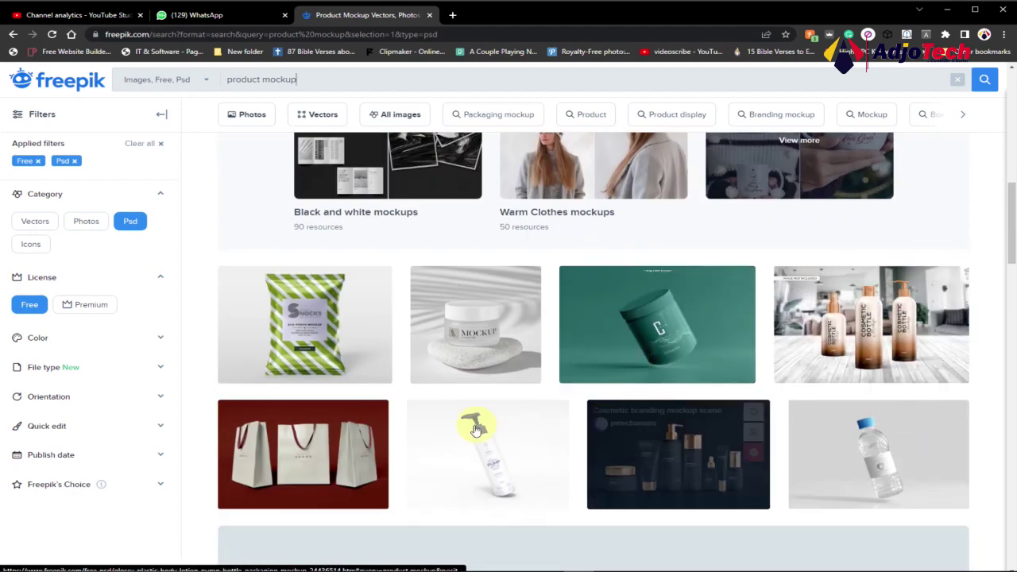
{"action": "scroll", "coordinate": [640, 419], "scroll_direction": "down", "scroll_amount": 1}
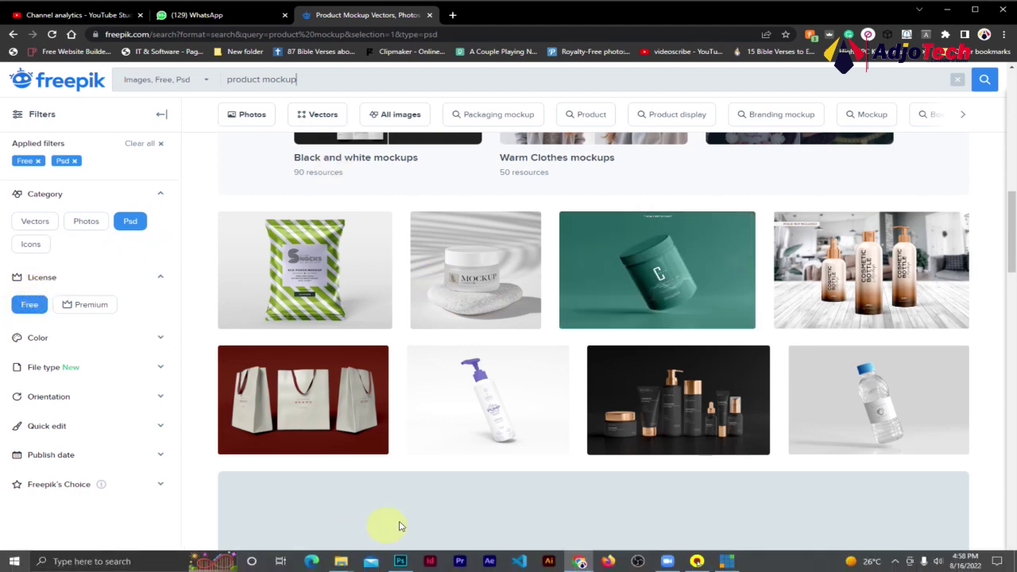
- Glance back at the Freepik results, then return to the Photoshop mockup
{"action": "left_click", "coordinate": [401, 560]}
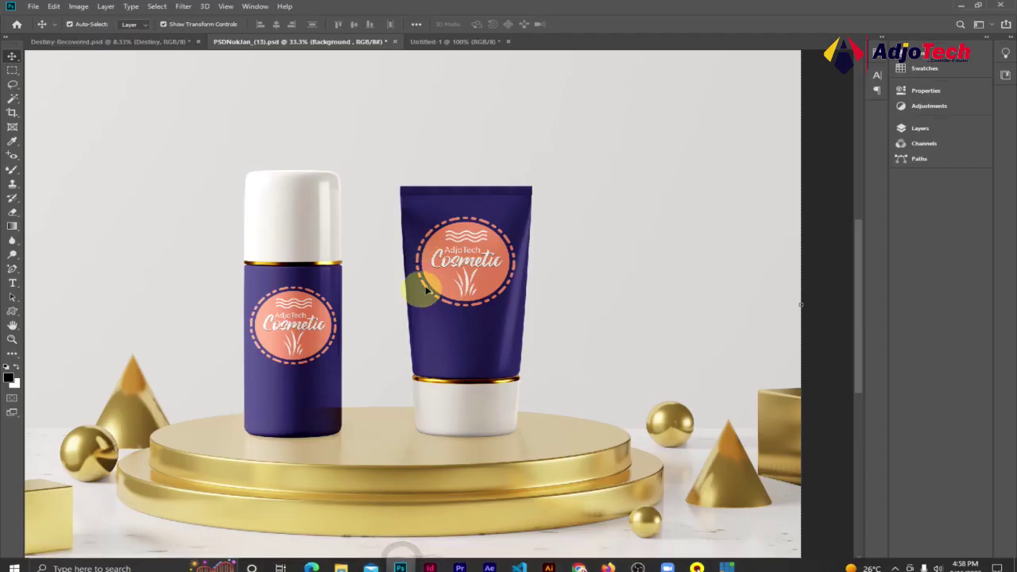
{"action": "left_click", "coordinate": [579, 561]}
{"action": "scroll", "coordinate": [730, 400], "scroll_direction": "up", "scroll_amount": 3}
{"action": "scroll", "coordinate": [732, 397], "scroll_direction": "up", "scroll_amount": 4}
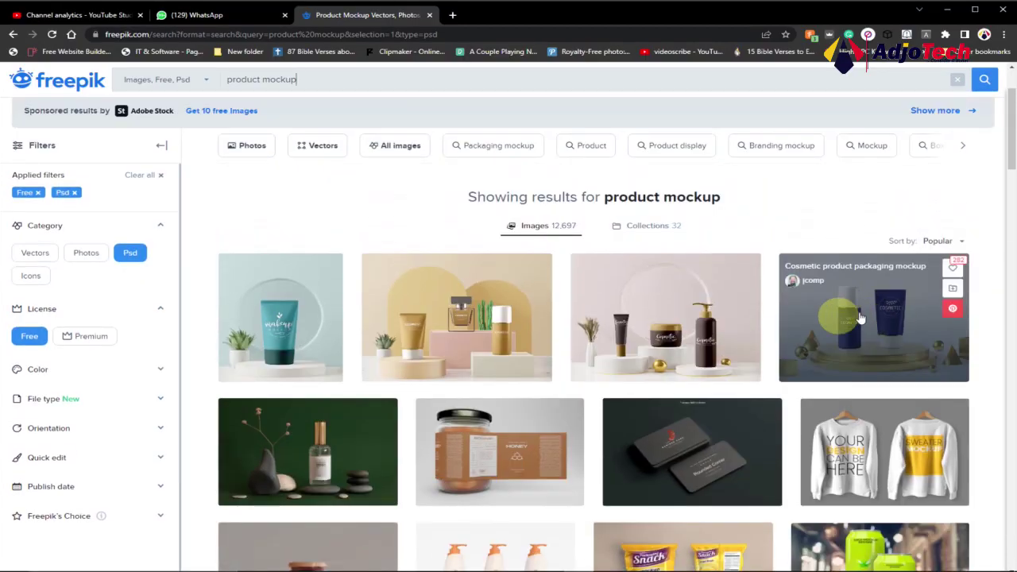
{"action": "left_click", "coordinate": [401, 560]}
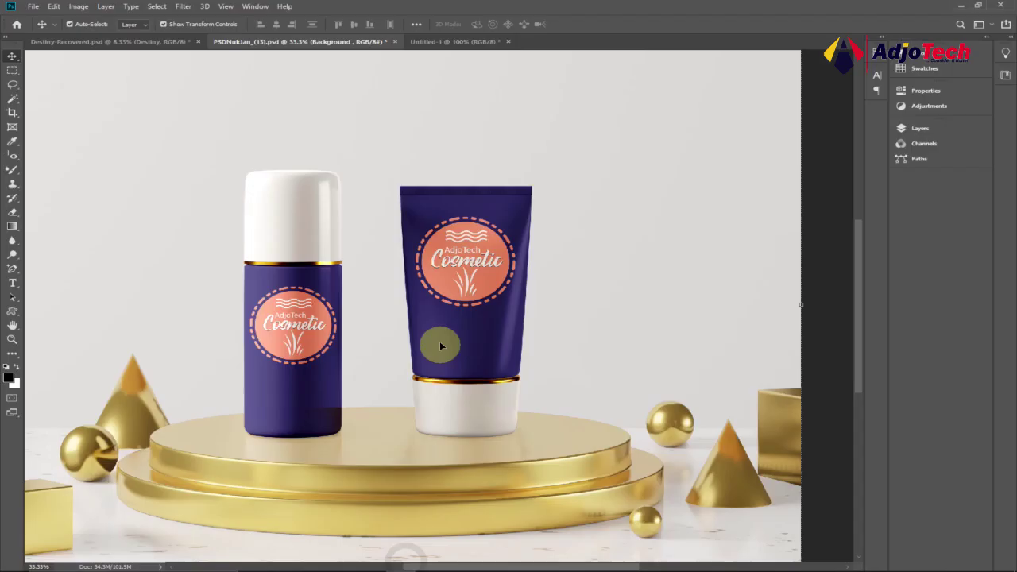
- Recolour the tube's Body Color to near-black 070514, then close PSDNukJan_(13) without saving
{"action": "left_click", "coordinate": [919, 130]}
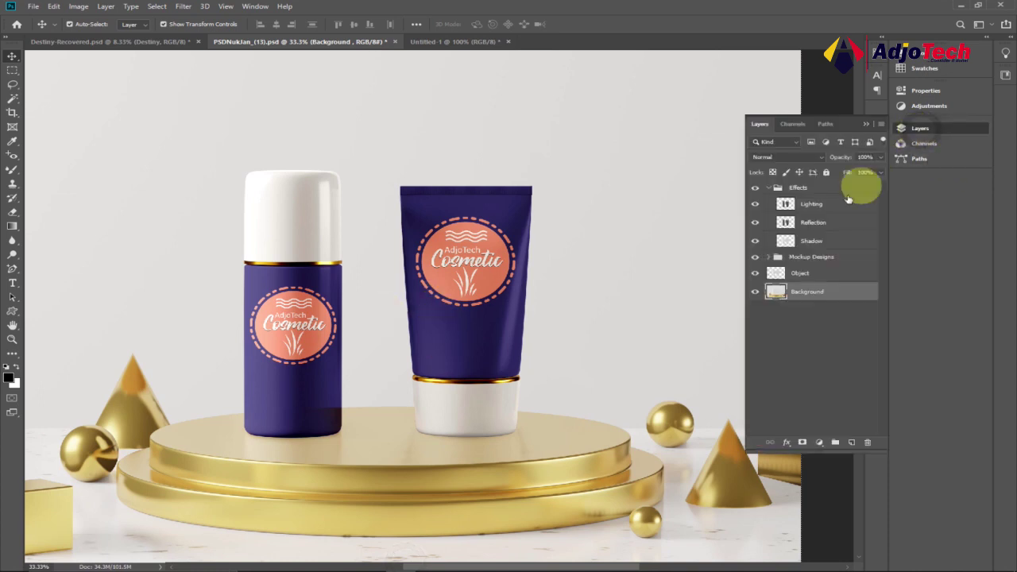
{"action": "left_click", "coordinate": [769, 259]}
{"action": "double_click", "coordinate": [805, 321]}
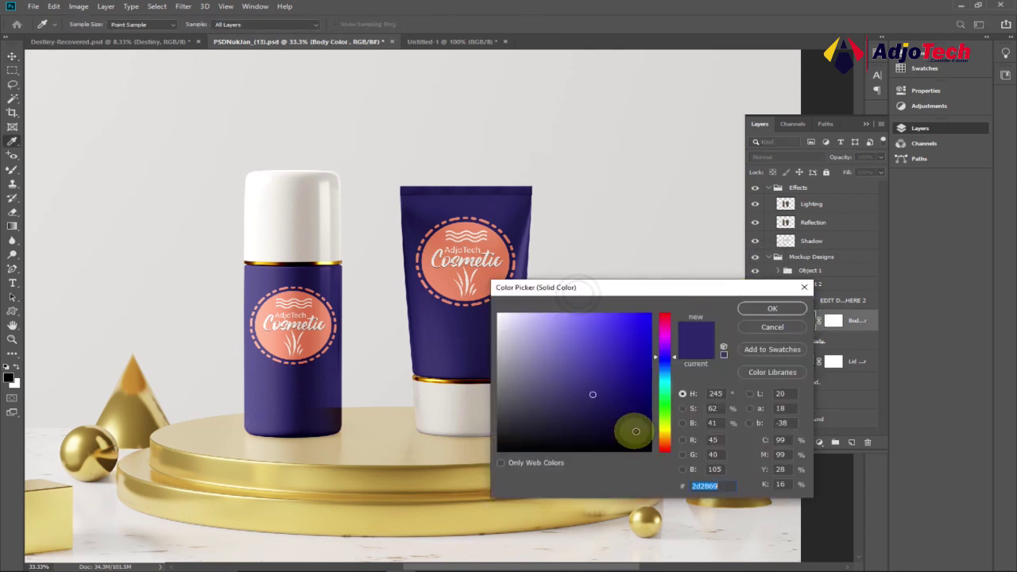
{"action": "left_click", "coordinate": [636, 432]}
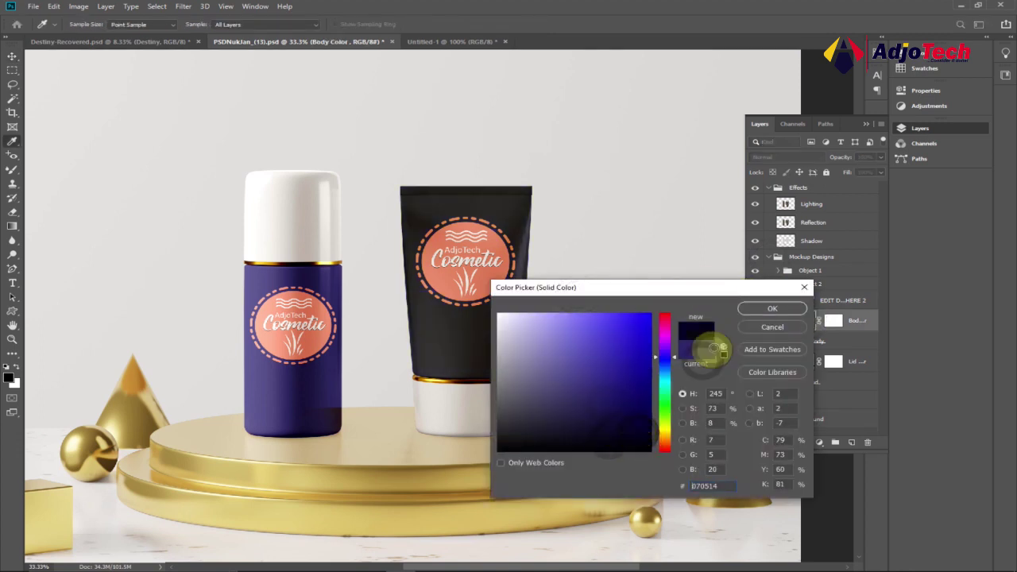
{"action": "left_click", "coordinate": [773, 309]}
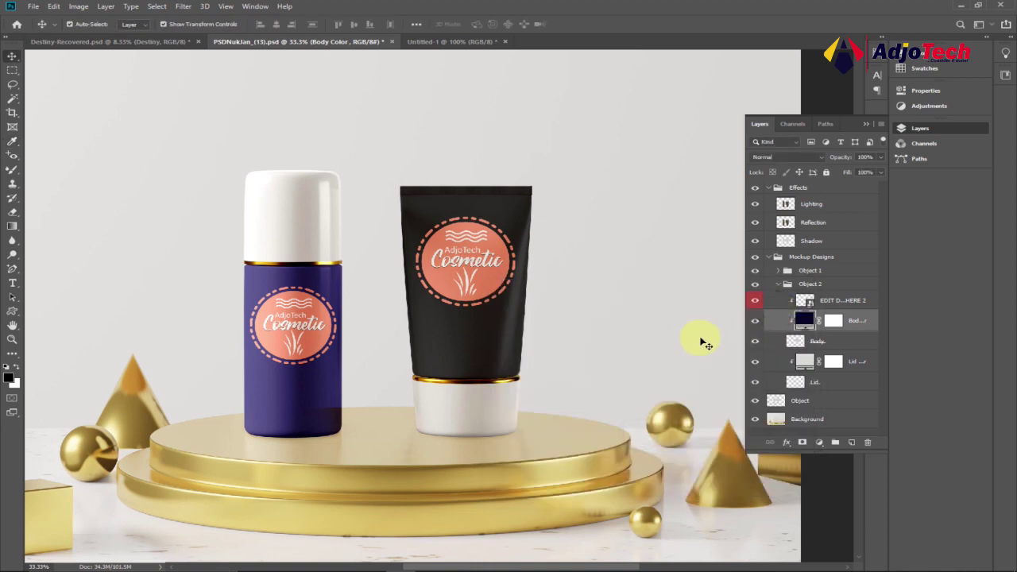
{"action": "left_click", "coordinate": [391, 41]}
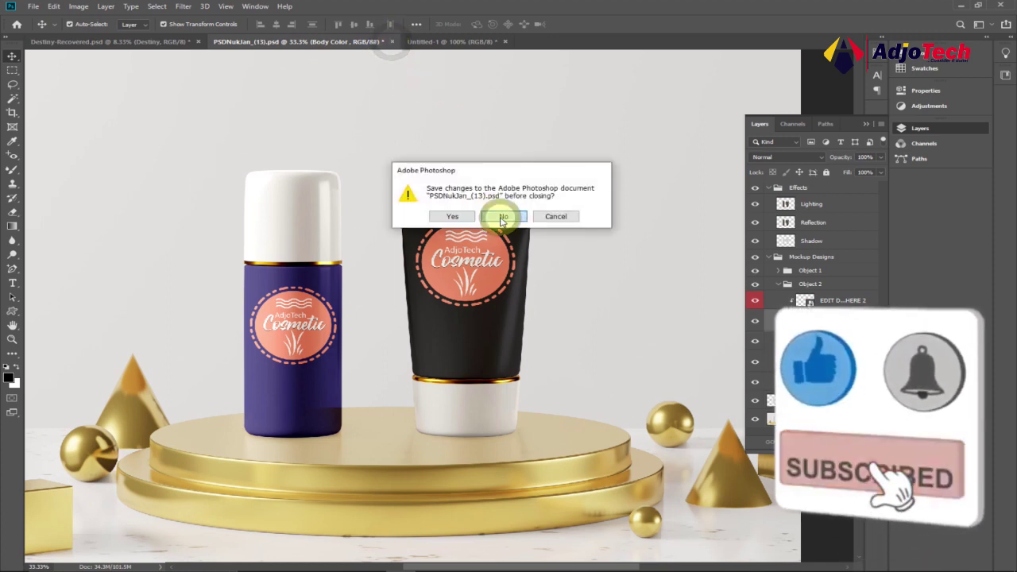
{"action": "left_click", "coordinate": [494, 216]}
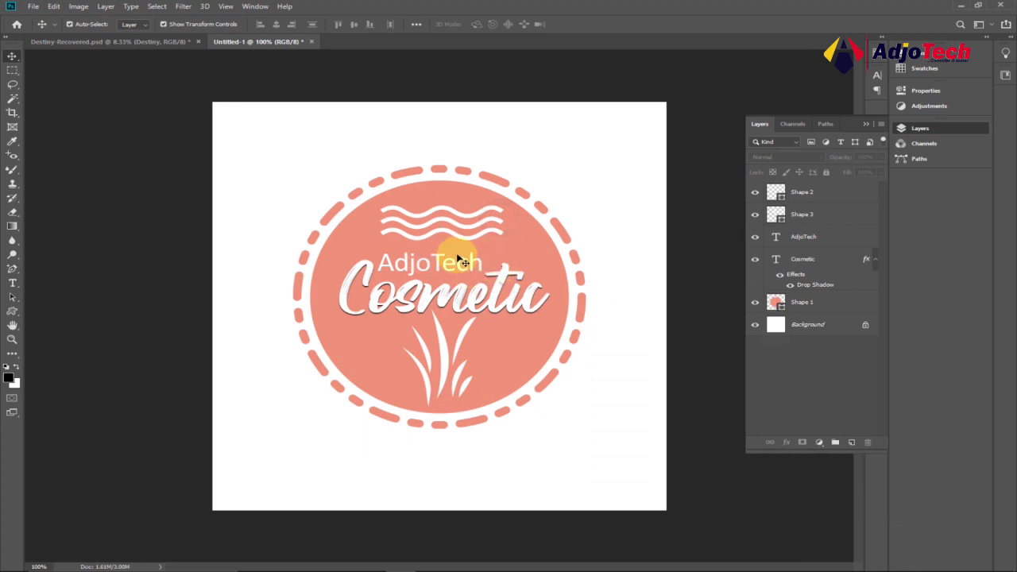
- Open PSDNukJan_(13).psd from Downloads > cosmetic-product-packaging-mockup
{"action": "mouse_move", "coordinate": [341, 560]}
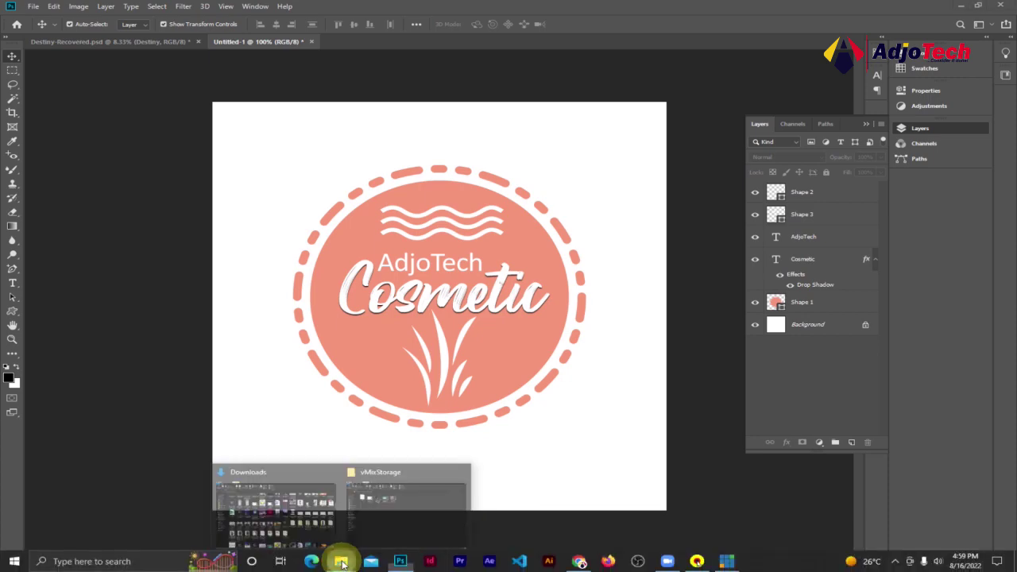
{"action": "left_click", "coordinate": [315, 540]}
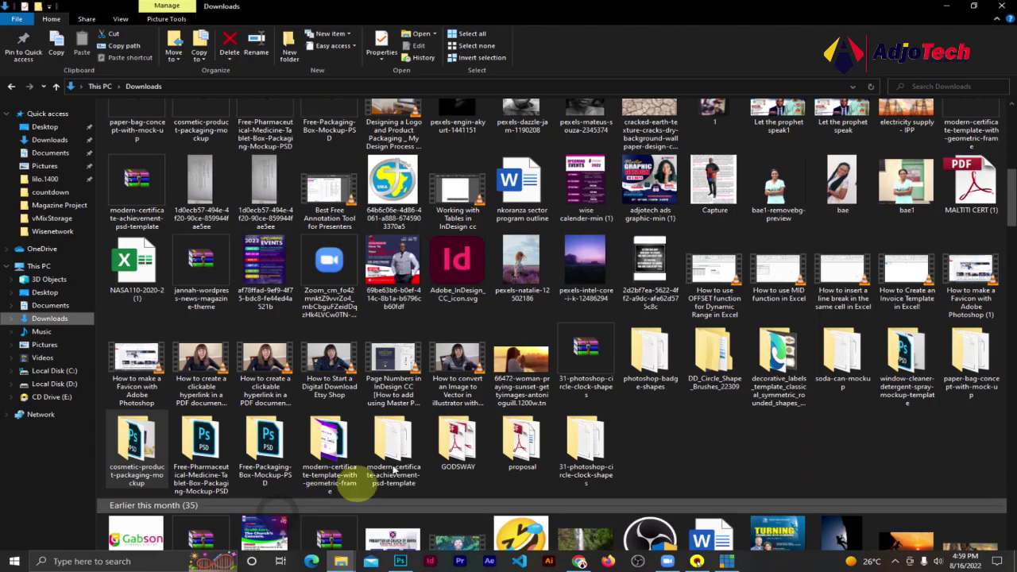
{"action": "left_click", "coordinate": [135, 449]}
{"action": "double_click", "coordinate": [133, 447]}
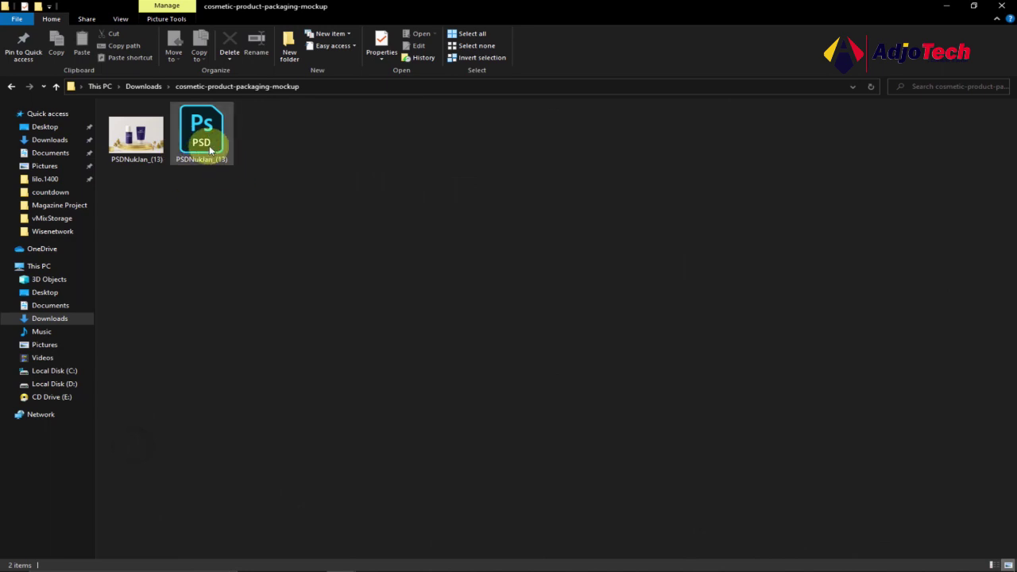
{"action": "left_click", "coordinate": [211, 150]}
{"action": "double_click", "coordinate": [210, 149]}
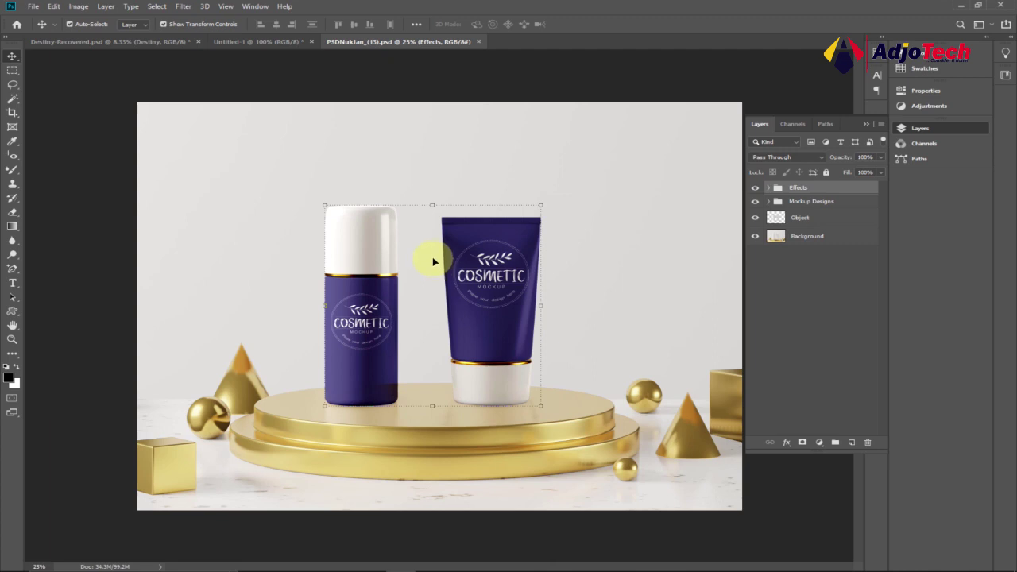
- Select the mockup's Background layer and compare it with the AdjoTech Cosmetic logo document
{"action": "mouse_move", "coordinate": [697, 565]}
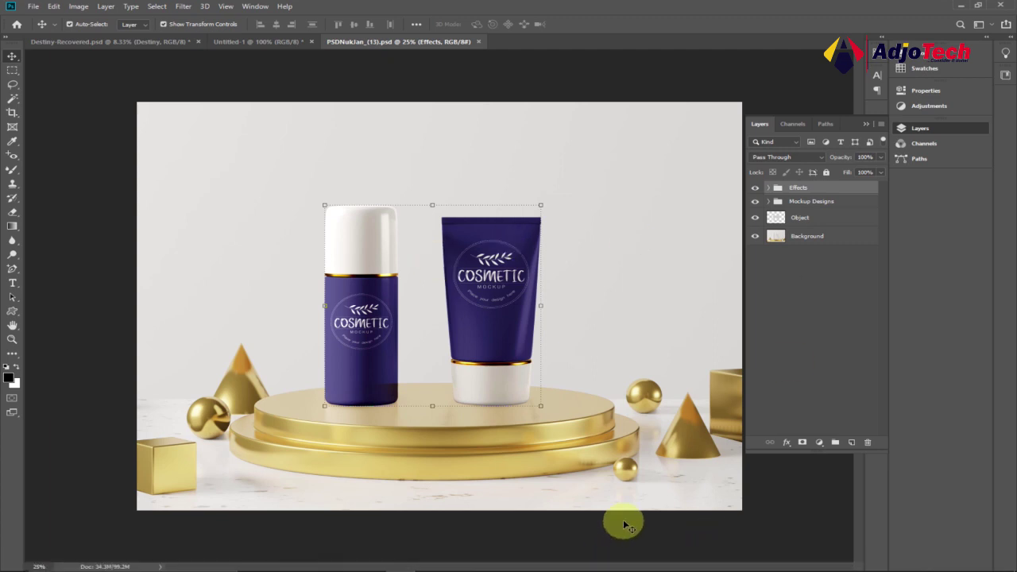
{"action": "left_click", "coordinate": [612, 216]}
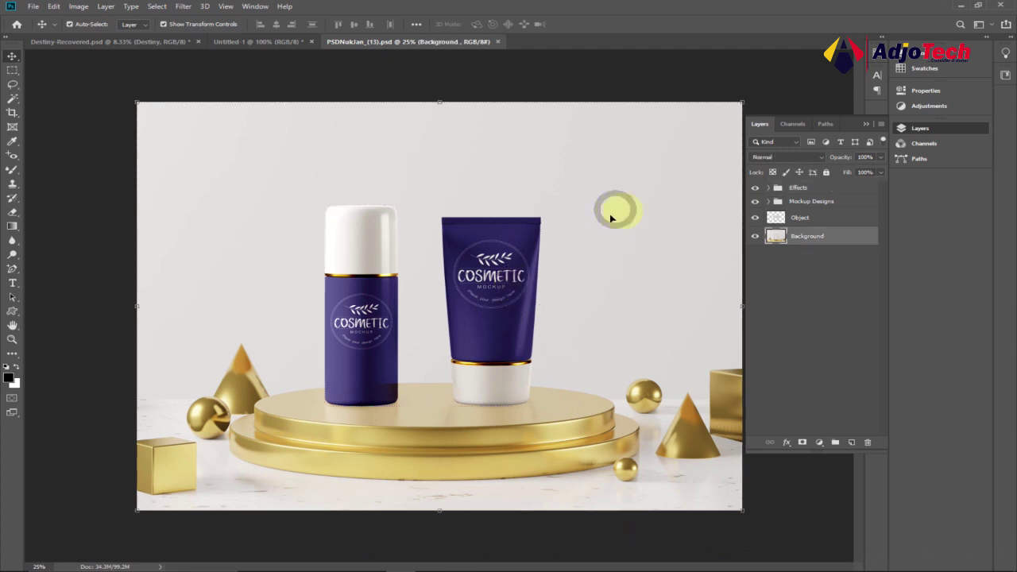
{"action": "left_click", "coordinate": [258, 41]}
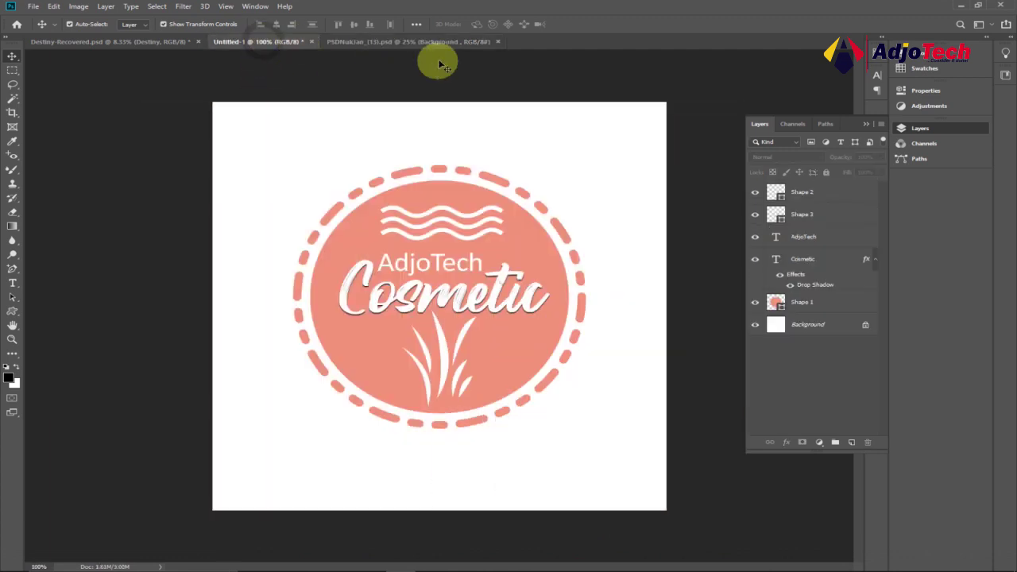
{"action": "left_click", "coordinate": [407, 41]}
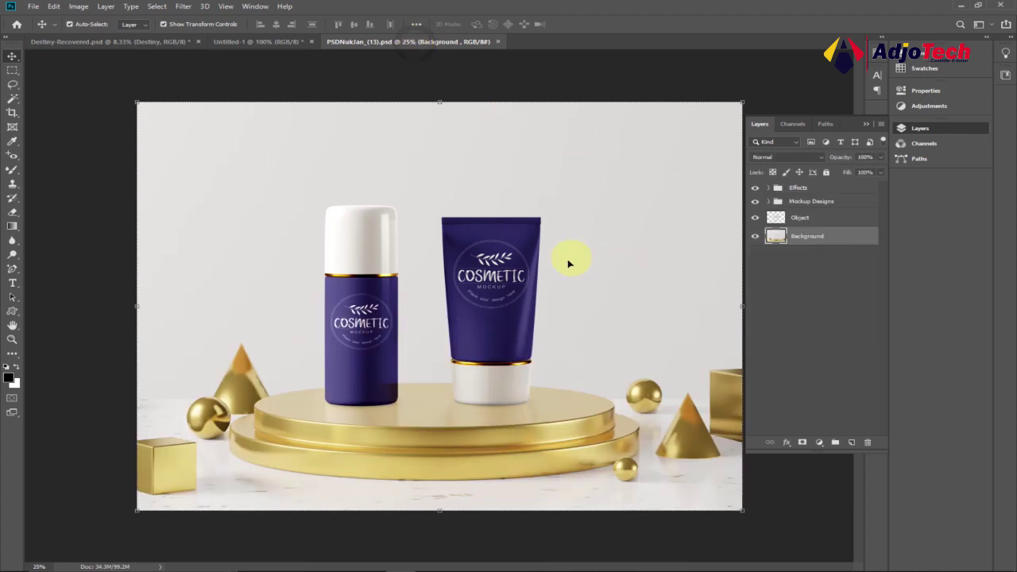
- Create a new blank 5 × 5 inch, 150 ppi document
{"action": "left_click", "coordinate": [33, 7]}
{"action": "left_click", "coordinate": [36, 10]}
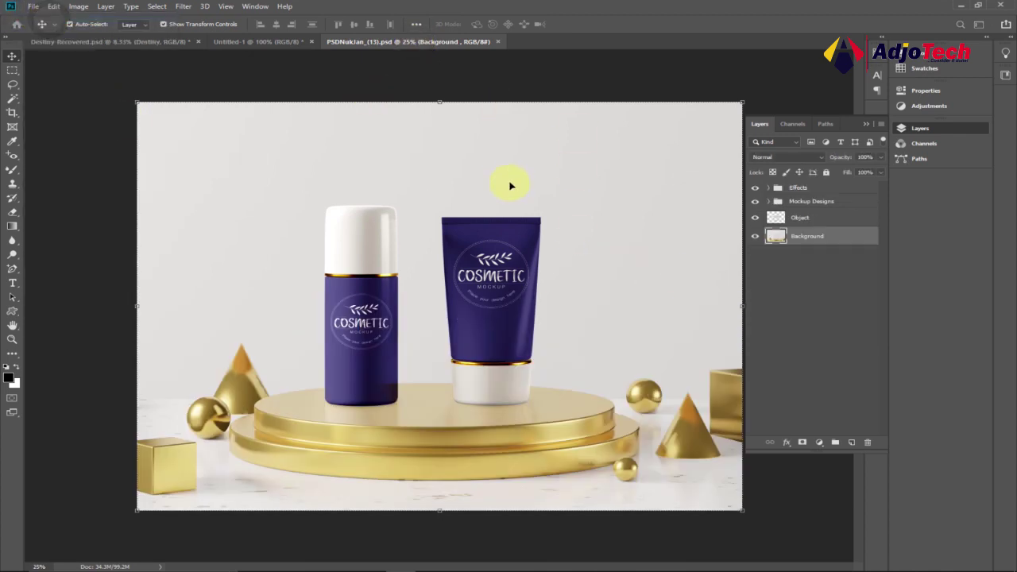
{"action": "key", "text": "ctrl+n"}
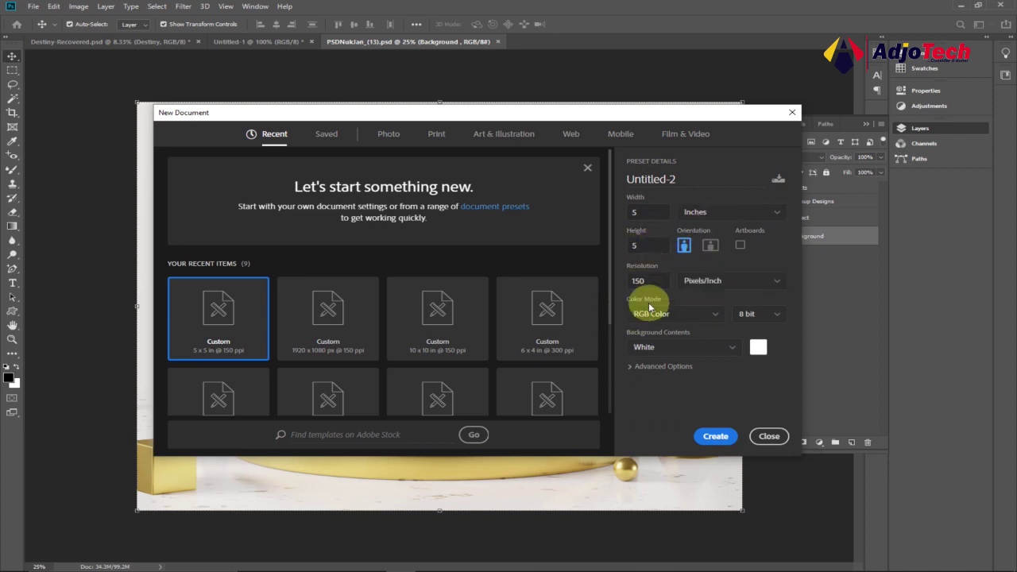
{"action": "left_click", "coordinate": [716, 437]}
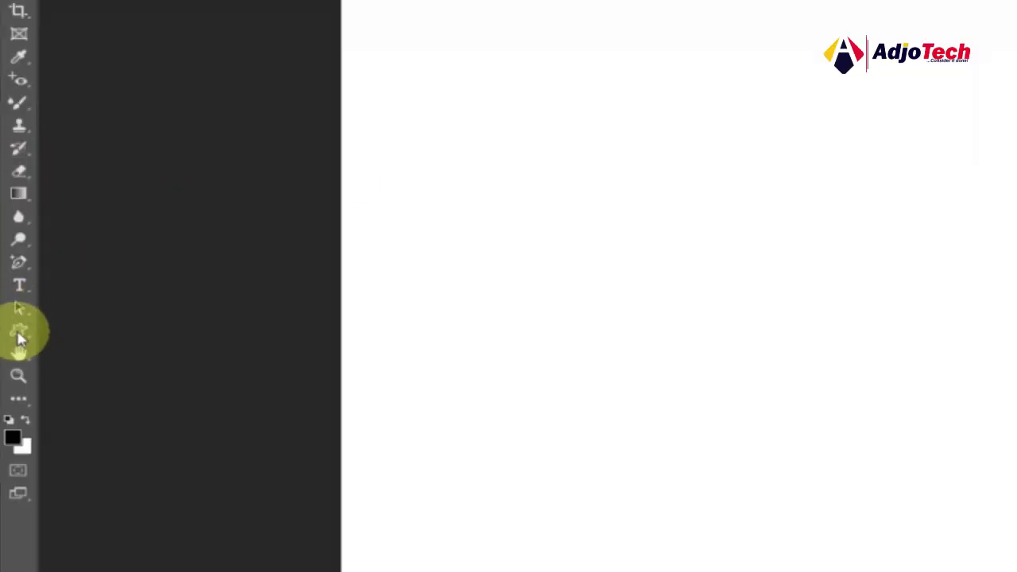
- Draw the dotted circle frame custom shape as a perfect circle on the canvas
{"action": "right_click", "coordinate": [12, 311]}
{"action": "left_click", "coordinate": [87, 414]}
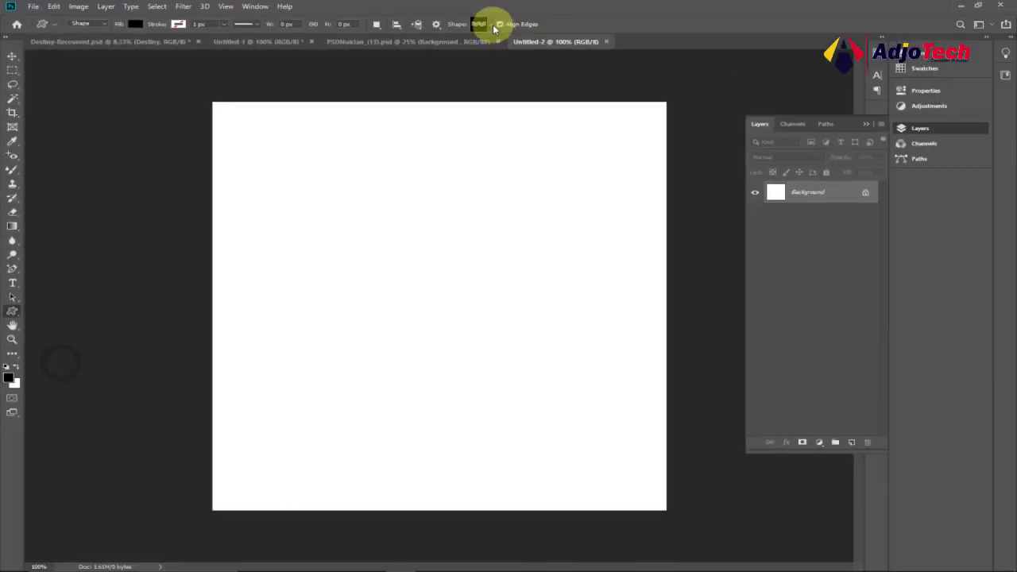
{"action": "left_click", "coordinate": [492, 25]}
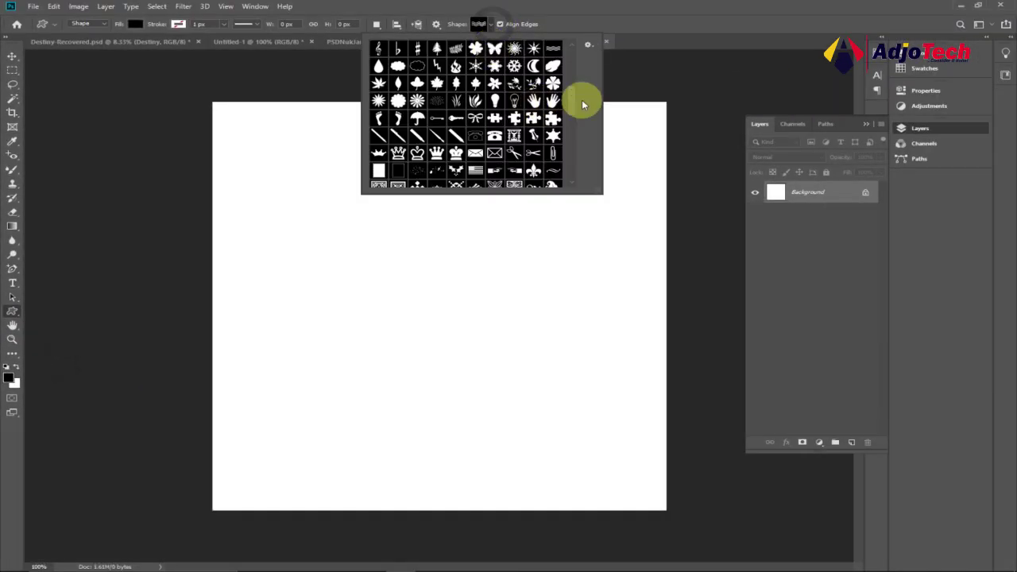
{"action": "scroll", "coordinate": [573, 96], "scroll_direction": "down", "scroll_amount": 3}
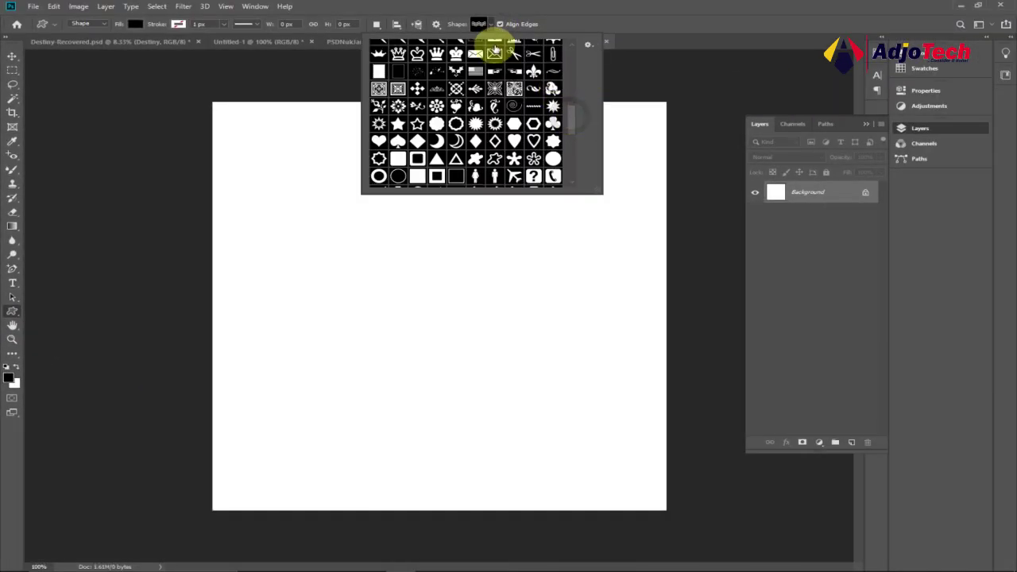
{"action": "left_click_drag", "start_coordinate": [570, 109], "coordinate": [571, 168]}
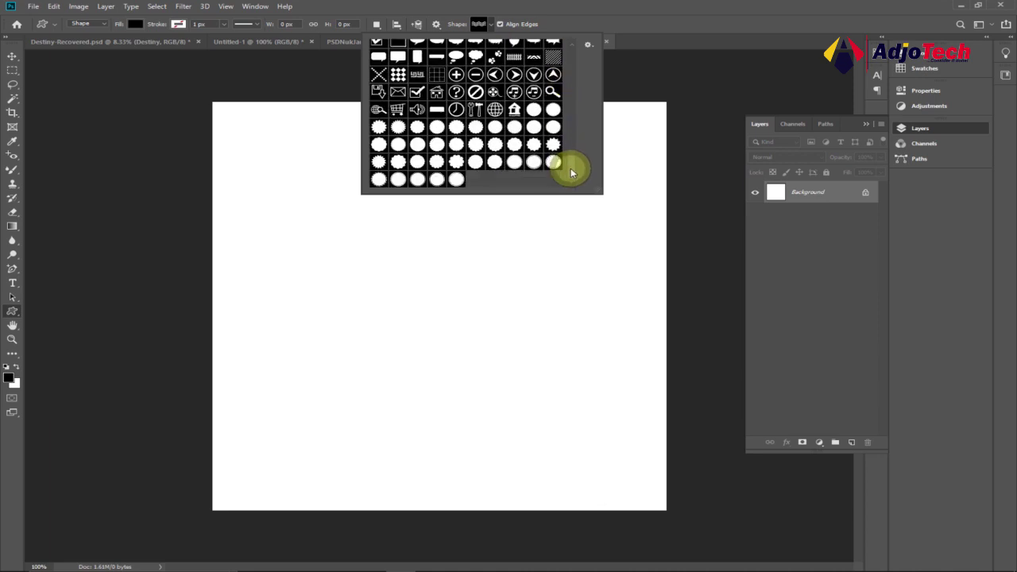
{"action": "left_click", "coordinate": [416, 179]}
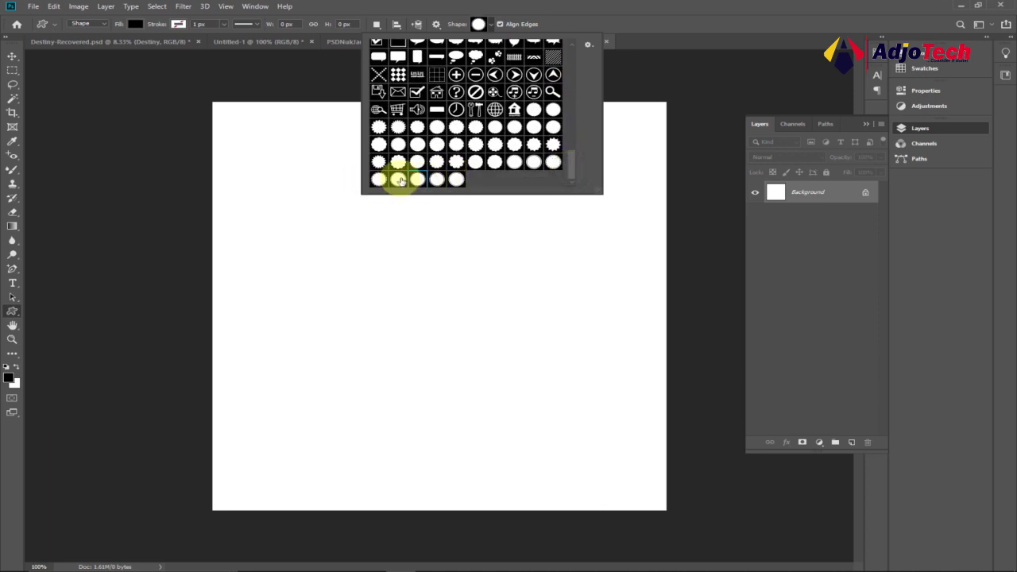
{"action": "left_click_drag", "start_coordinate": [312, 165], "coordinate": [601, 453]}
{"action": "key", "text": "shift"}
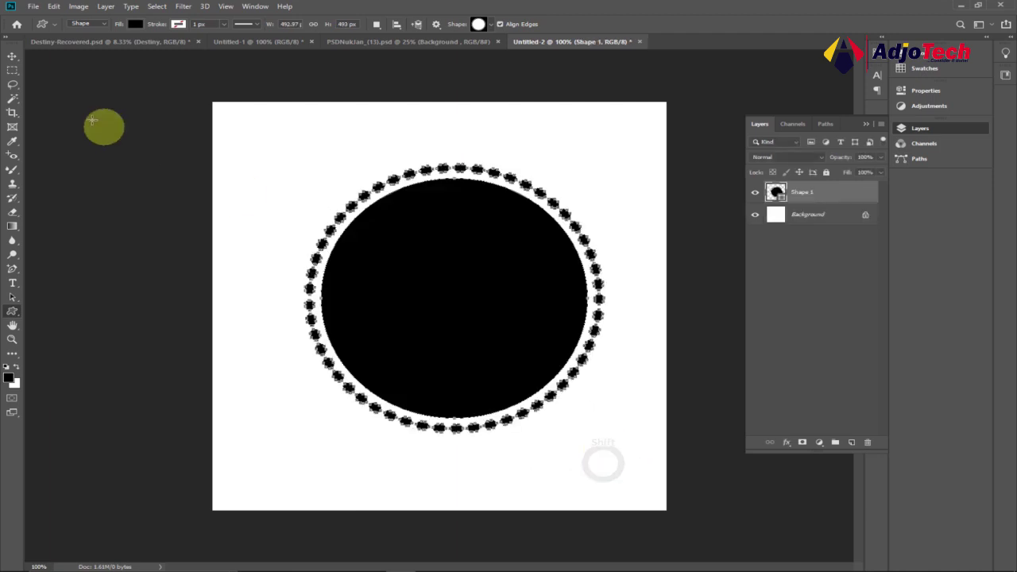
- Fill the shape salmon, centre it on the canvas, and compare it with the reference logo
{"action": "left_click", "coordinate": [137, 25]}
{"action": "left_click", "coordinate": [182, 124]}
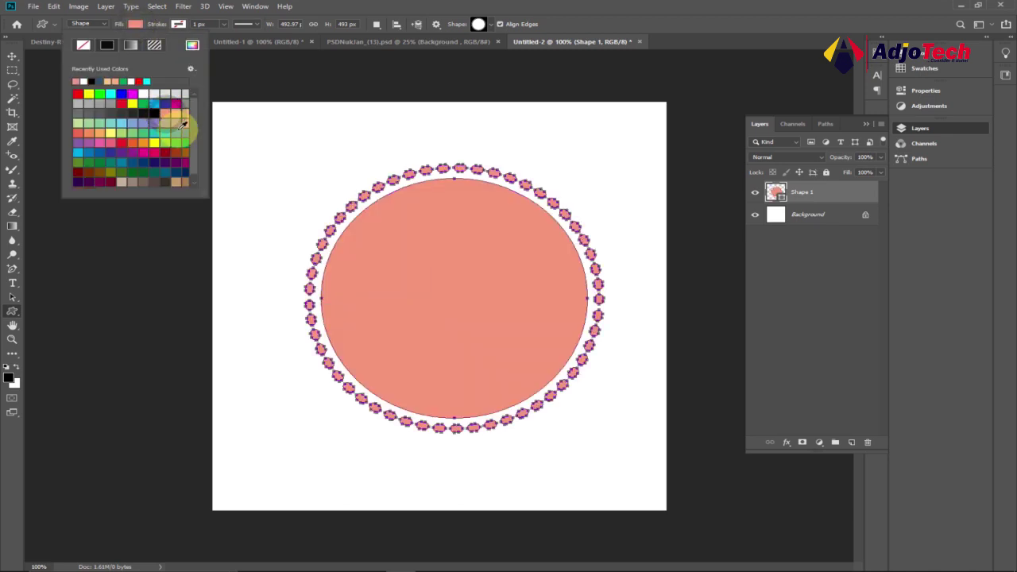
{"action": "left_click", "coordinate": [12, 54]}
{"action": "left_click_drag", "start_coordinate": [422, 268], "coordinate": [432, 303]}
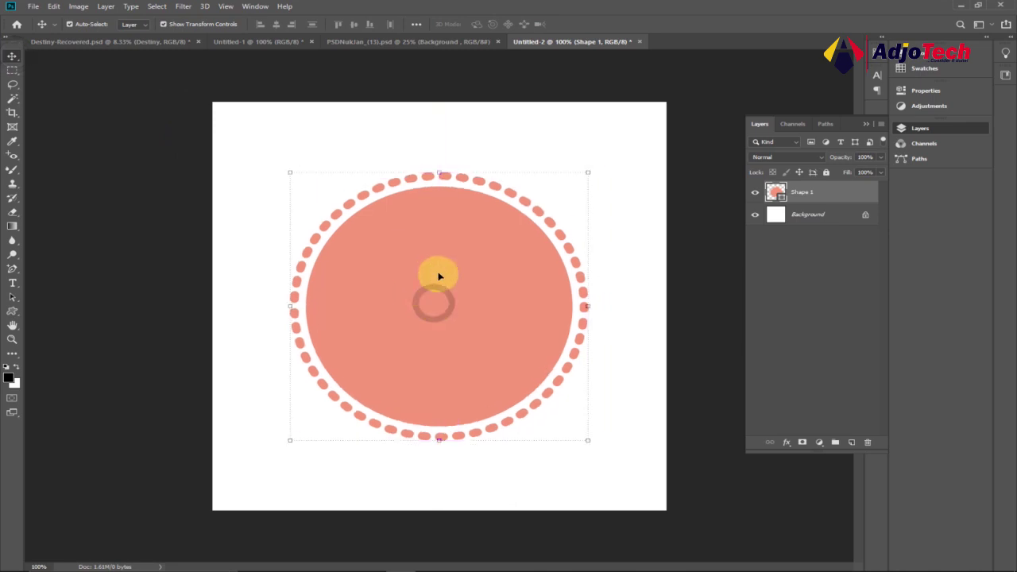
{"action": "left_click", "coordinate": [248, 41]}
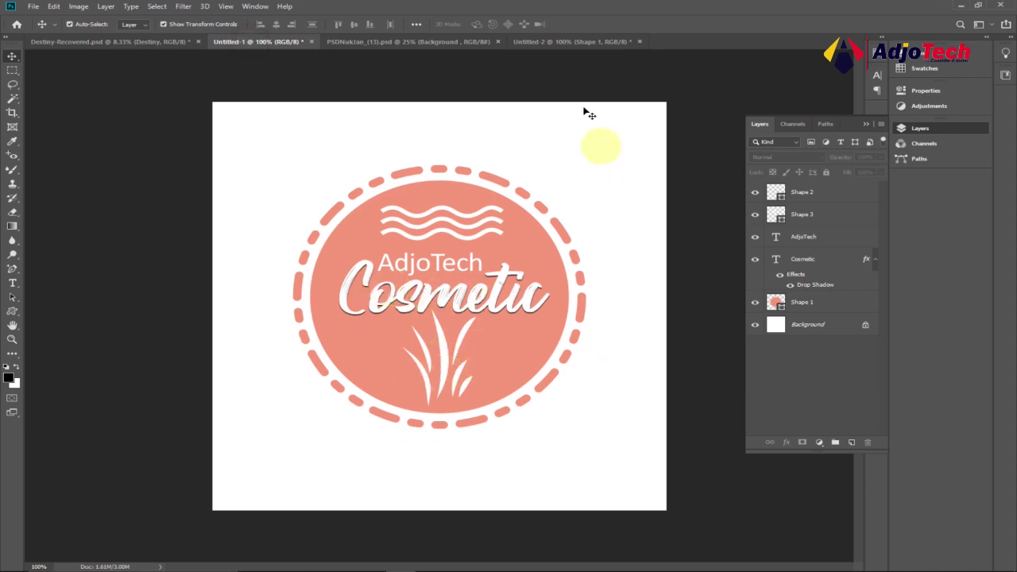
{"action": "left_click", "coordinate": [556, 41]}
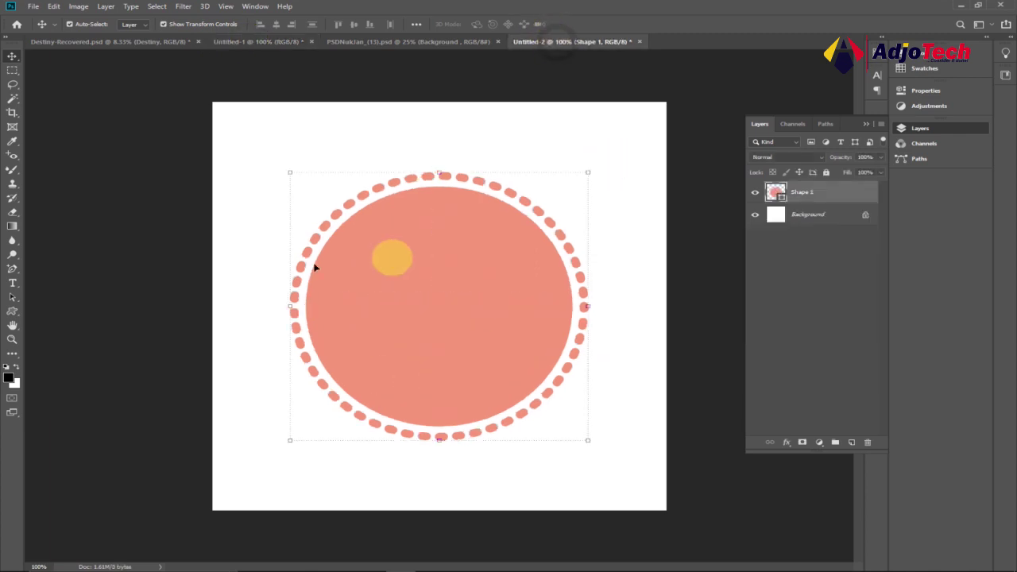
- Type 'Cosmetic' in dark maroon 501f1f
{"action": "left_click", "coordinate": [12, 285]}
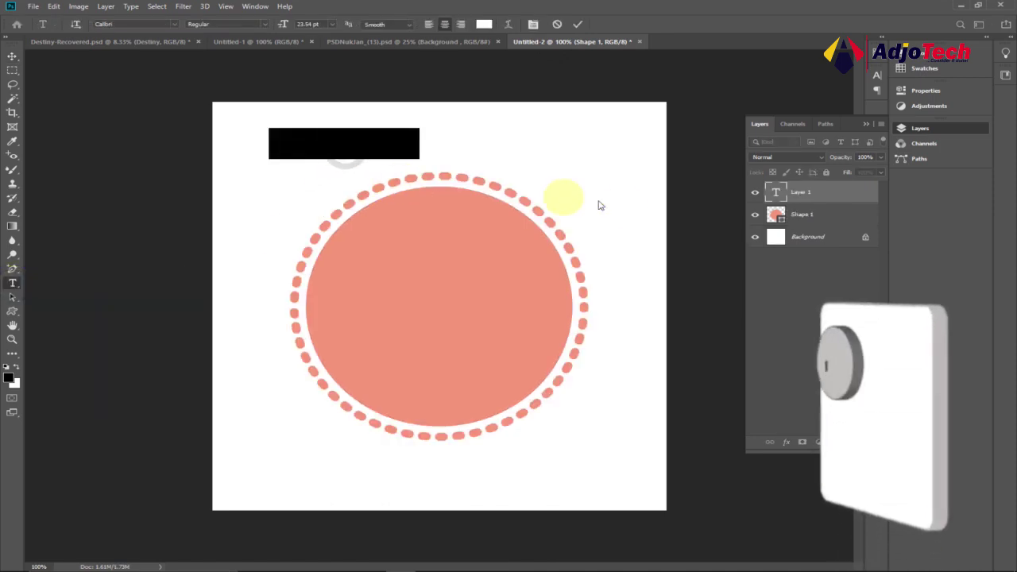
{"action": "left_click", "coordinate": [482, 25]}
{"action": "left_click_drag", "start_coordinate": [595, 329], "coordinate": [599, 403]}
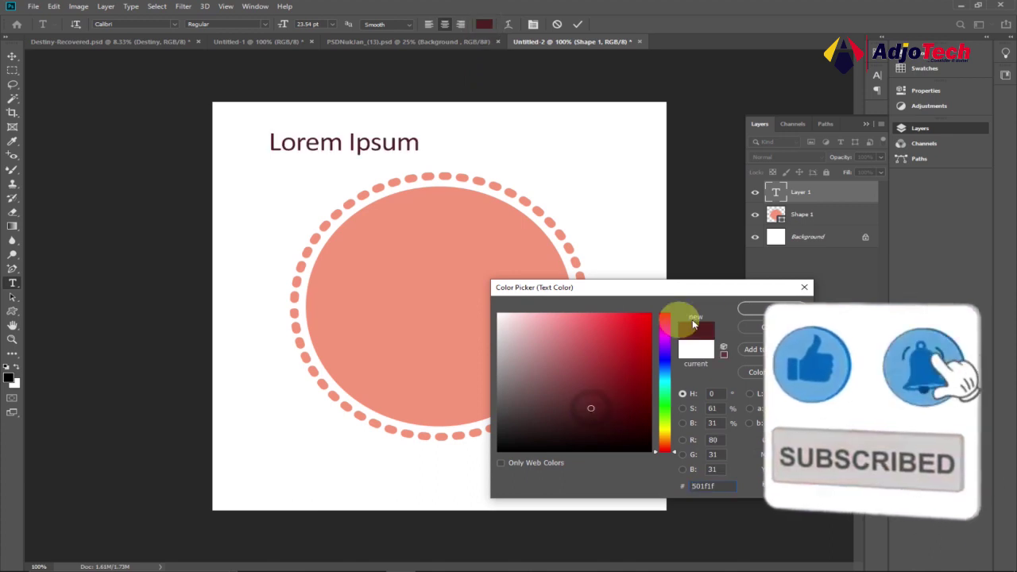
{"action": "left_click", "coordinate": [768, 308]}
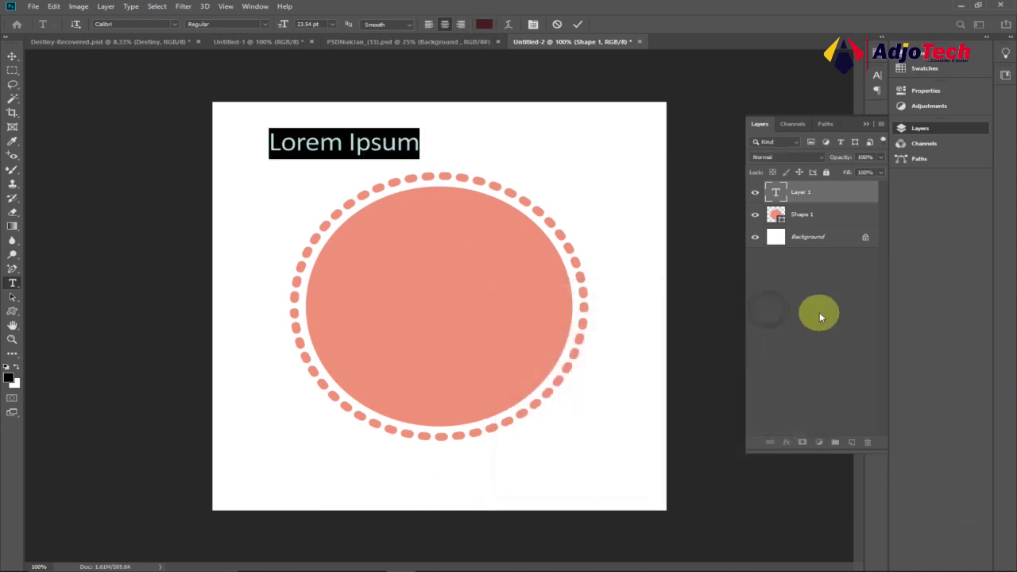
{"action": "type", "text": "Co"}
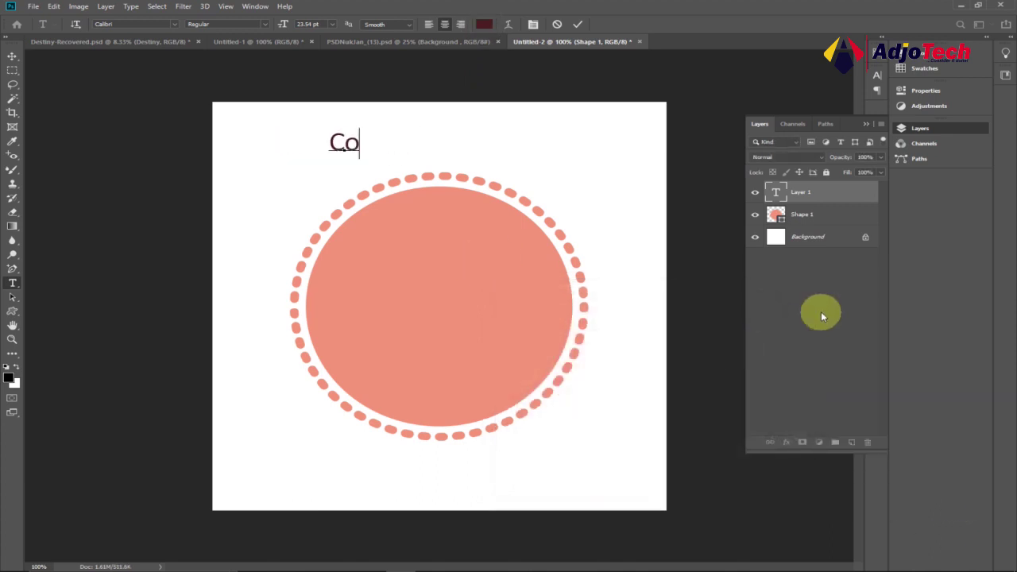
{"action": "type", "text": "smetic"}
- Set Cosmetic to the Hallies font, enlarge it, and move it into the circle's centre
{"action": "left_click_drag", "start_coordinate": [307, 141], "coordinate": [419, 144]}
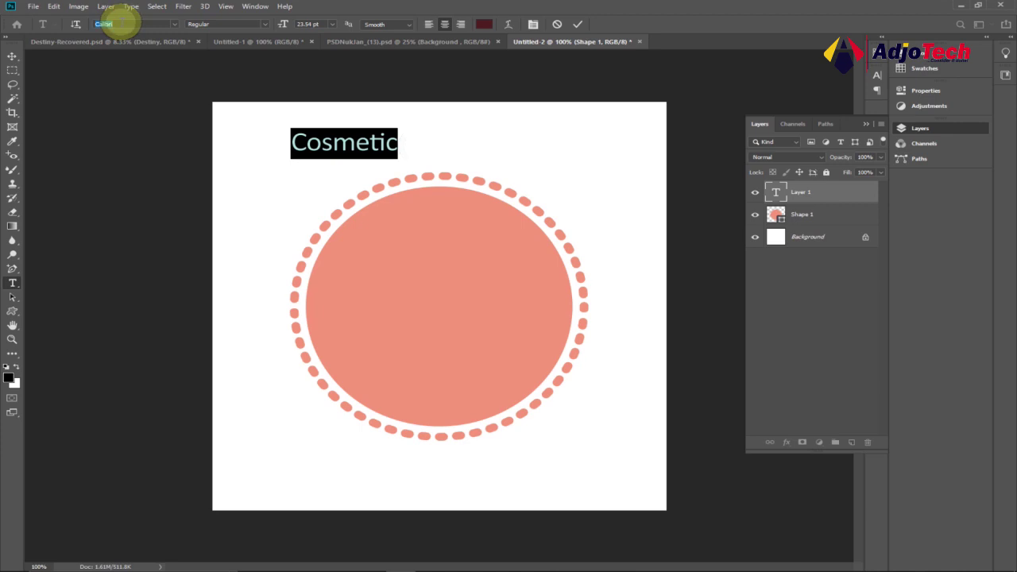
{"action": "type", "text": "ha"}
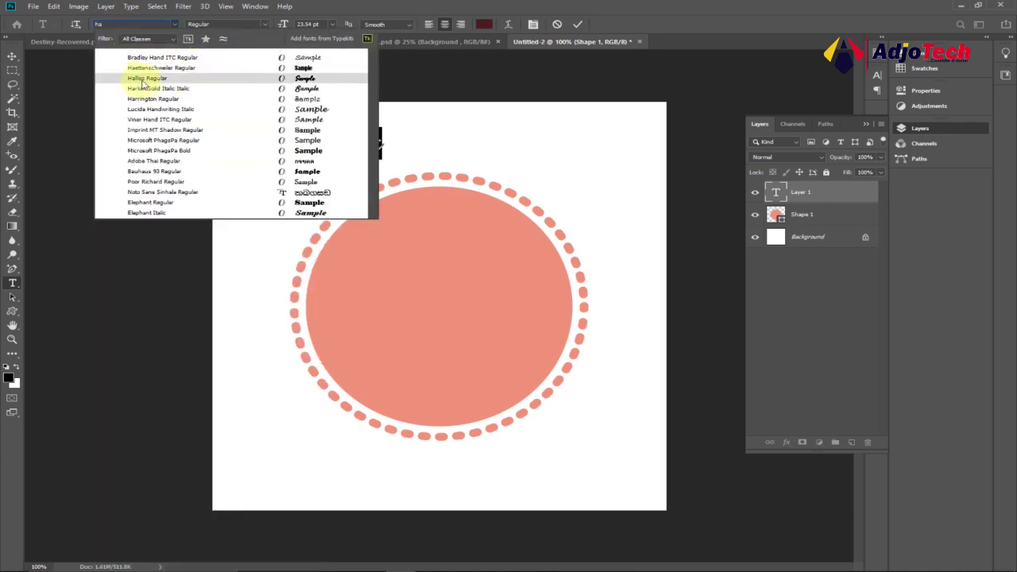
{"action": "left_click", "coordinate": [147, 79]}
{"action": "left_click", "coordinate": [280, 25]}
{"action": "left_click_drag", "start_coordinate": [280, 25], "coordinate": [310, 24]}
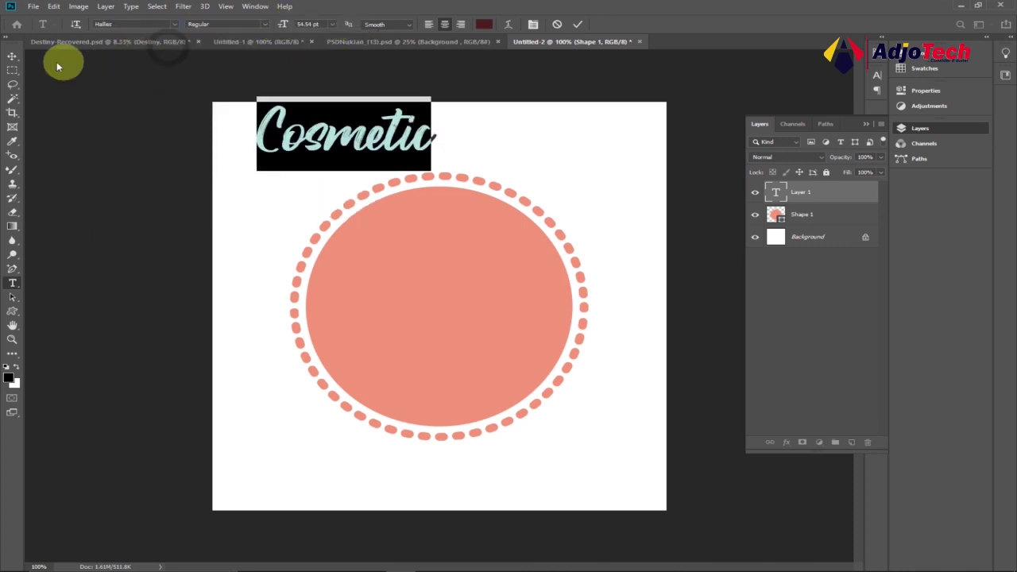
{"action": "left_click", "coordinate": [13, 58]}
{"action": "left_click_drag", "start_coordinate": [329, 132], "coordinate": [420, 296]}
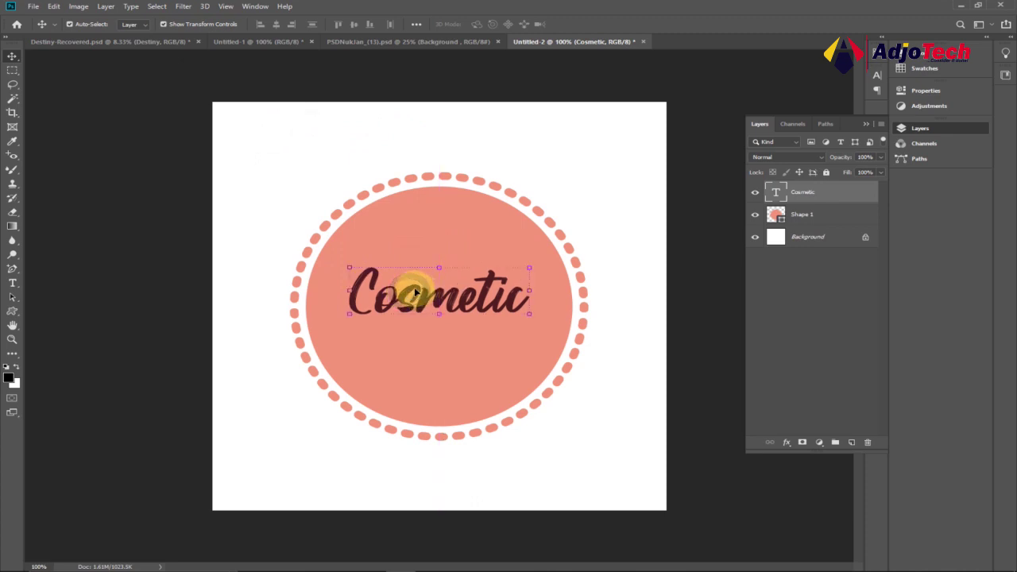
- Free Transform the Cosmetic text up to about 114% (62.12 pt)
{"action": "left_click_drag", "start_coordinate": [347, 264], "coordinate": [335, 255]}
{"action": "left_click_drag", "start_coordinate": [531, 331], "coordinate": [542, 337]}
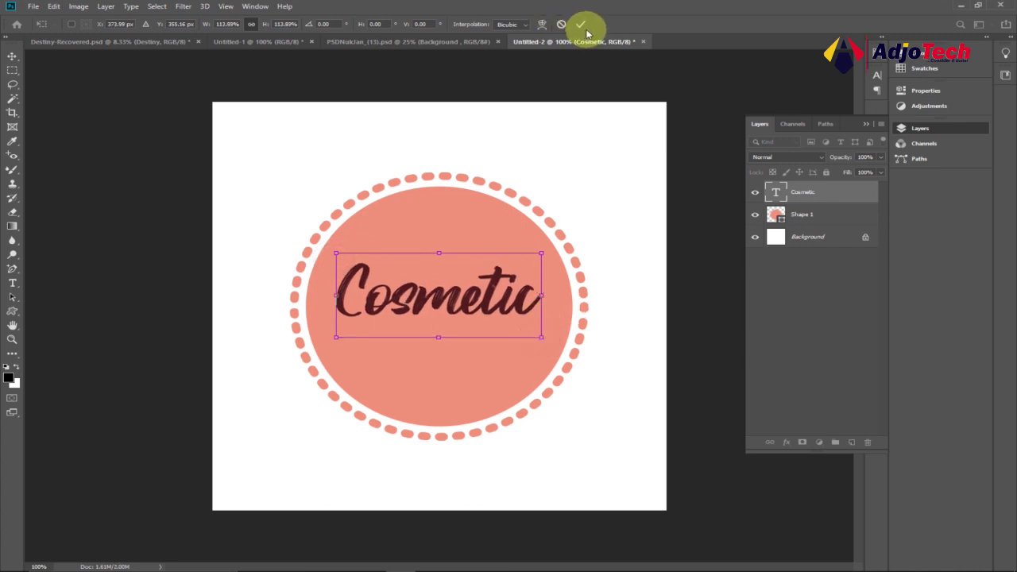
{"action": "left_click", "coordinate": [583, 26]}
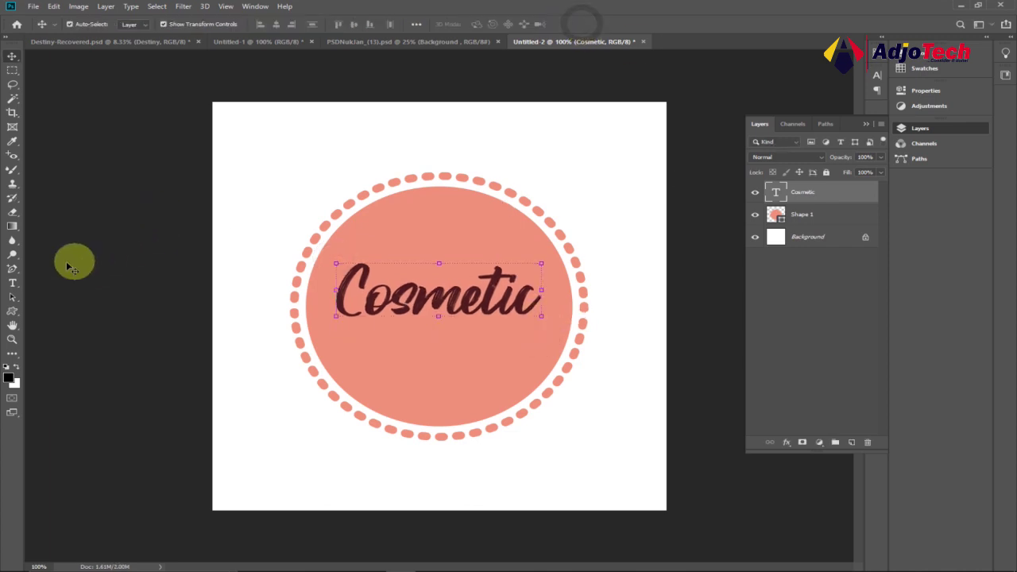
{"action": "left_click", "coordinate": [12, 283]}
{"action": "left_click", "coordinate": [388, 278]}
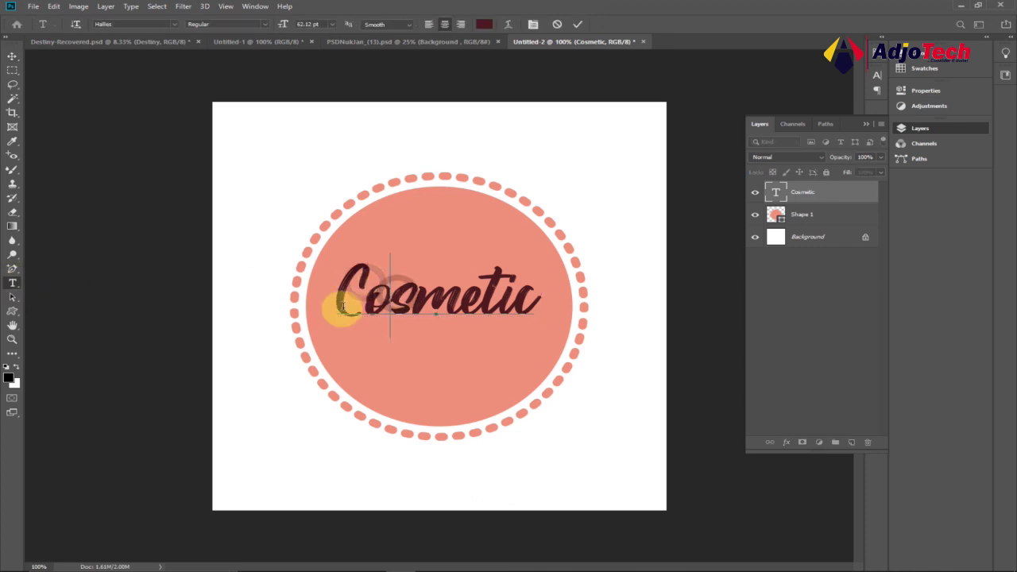
- Recolour the Cosmetic text to near-white fdfafa and commit the edit
{"action": "left_click_drag", "start_coordinate": [343, 302], "coordinate": [545, 301]}
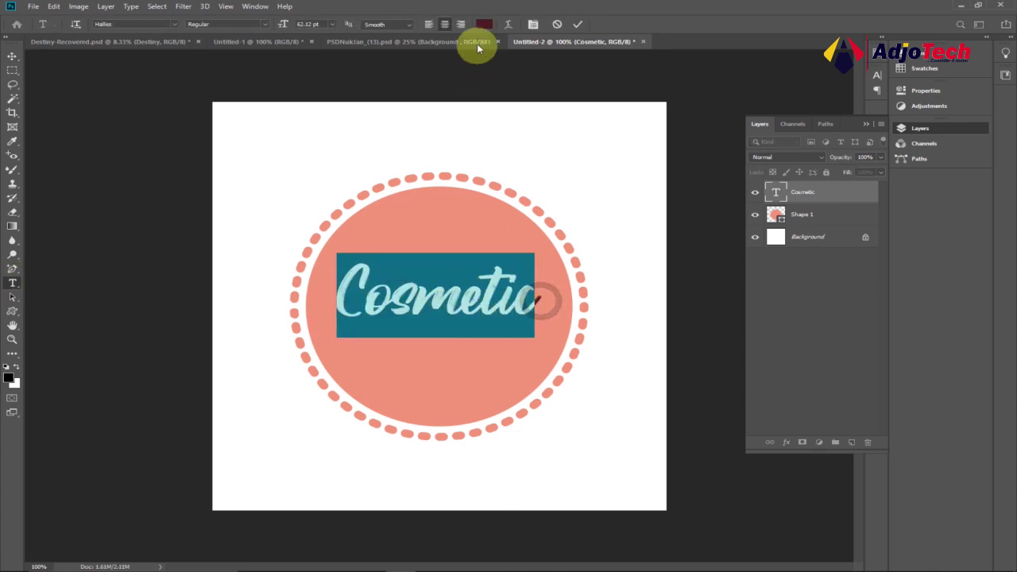
{"action": "left_click", "coordinate": [484, 24]}
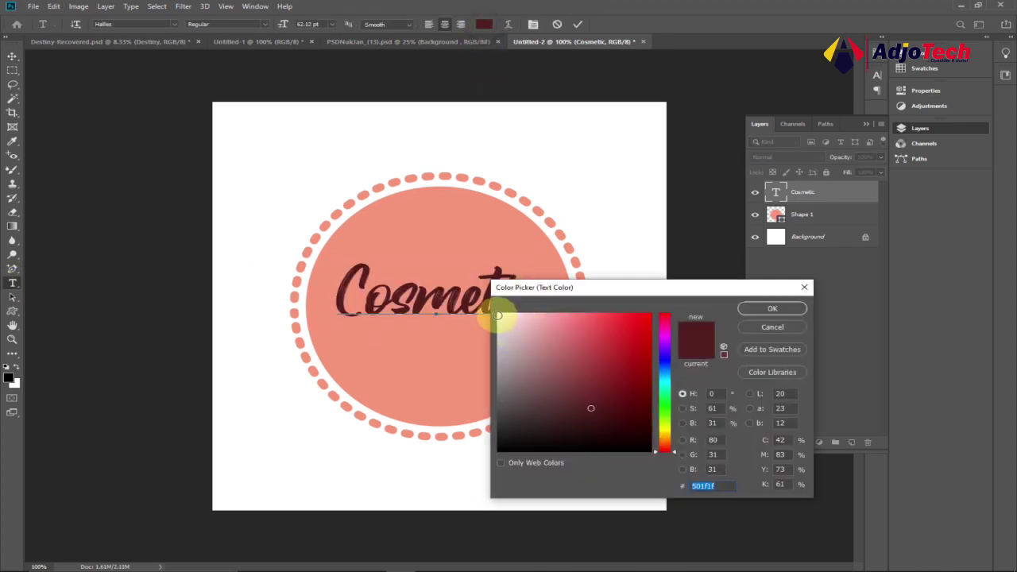
{"action": "left_click", "coordinate": [499, 313]}
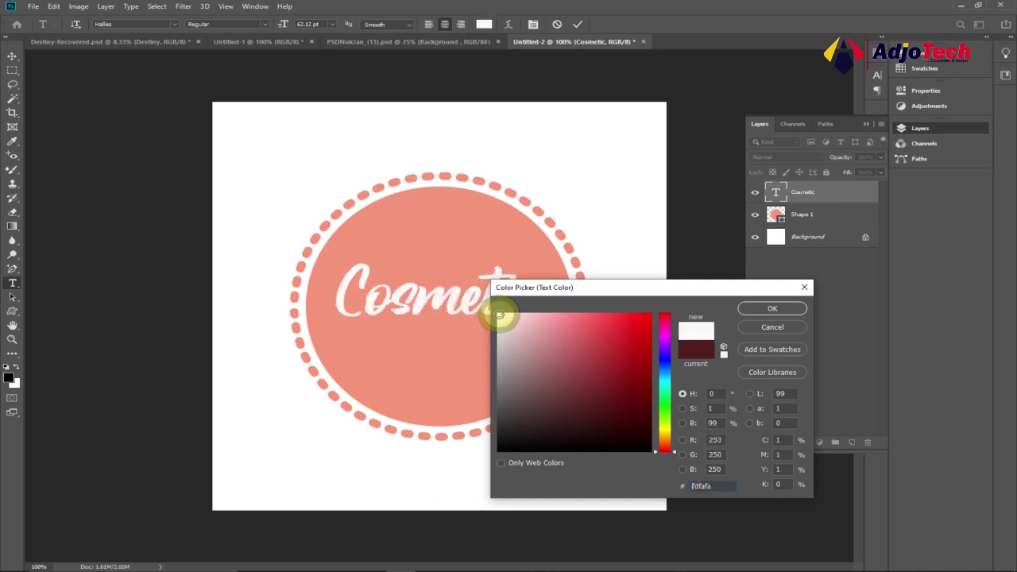
{"action": "left_click", "coordinate": [756, 309]}
{"action": "left_click", "coordinate": [411, 305]}
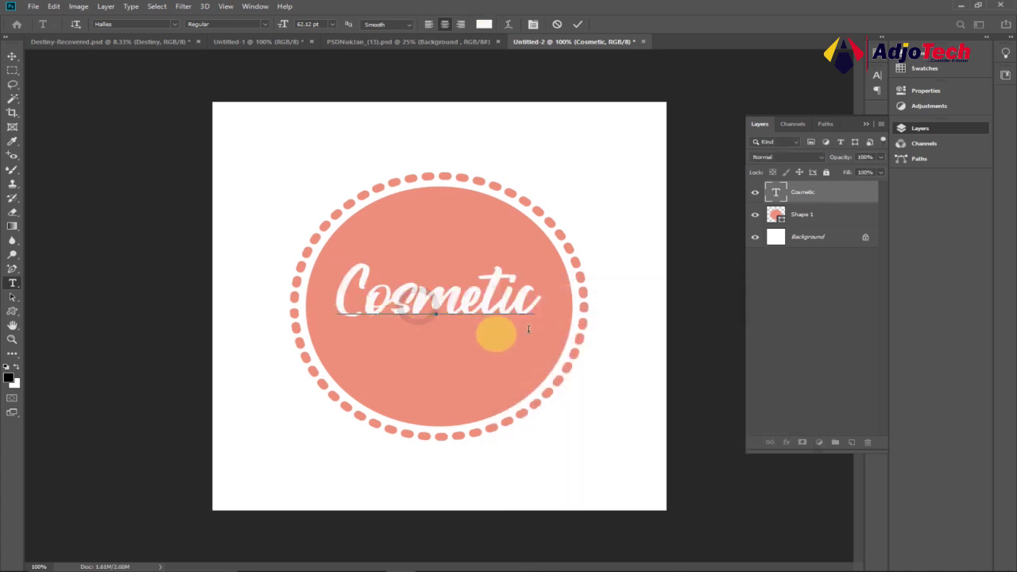
{"action": "left_click", "coordinate": [835, 198]}
- Add a Drop Shadow (Multiply, 77% opacity, 90°, 2 px distance, 1 px size) to Cosmetic
{"action": "double_click", "coordinate": [835, 198]}
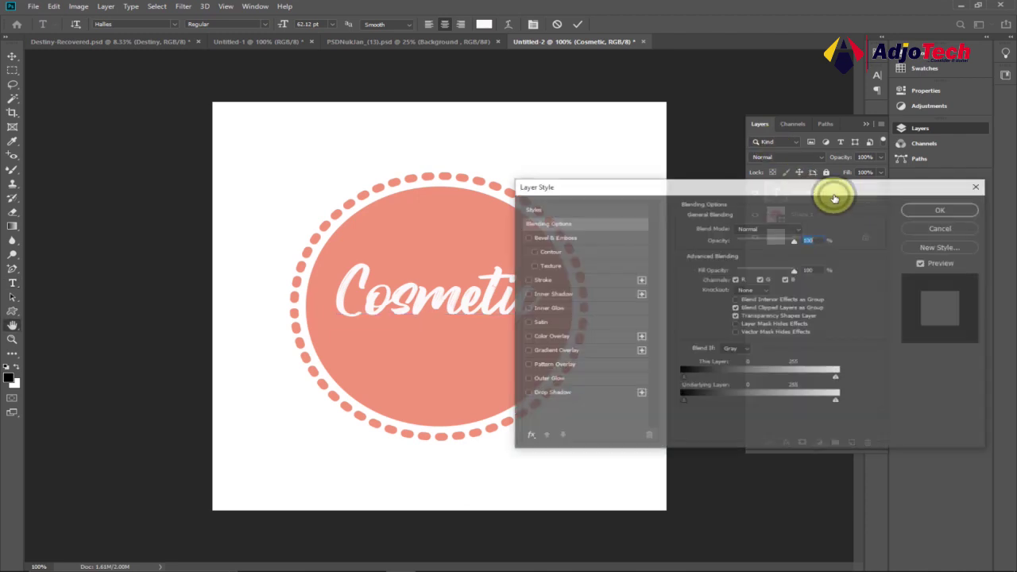
{"action": "left_click", "coordinate": [548, 394]}
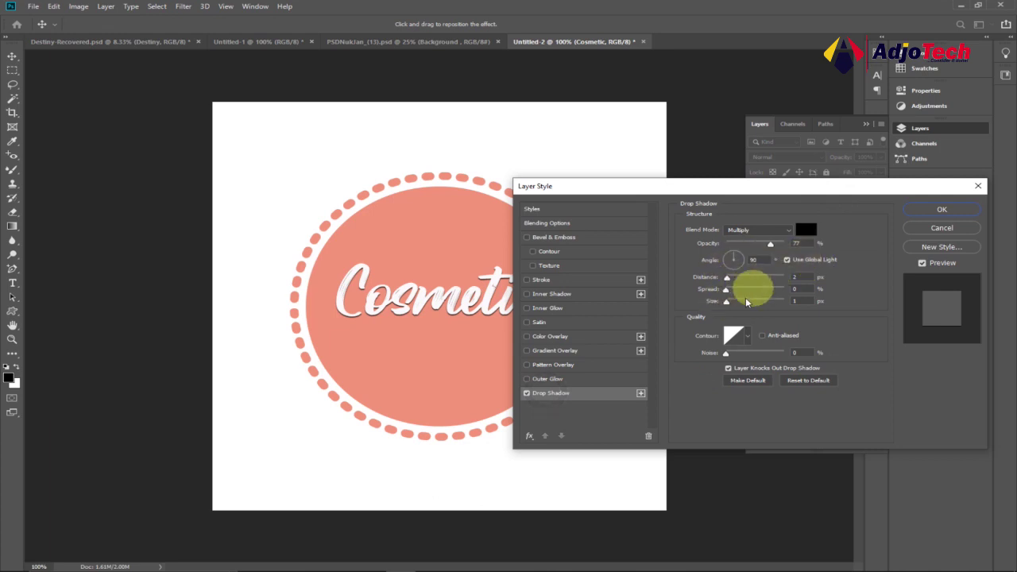
{"action": "left_click", "coordinate": [930, 210]}
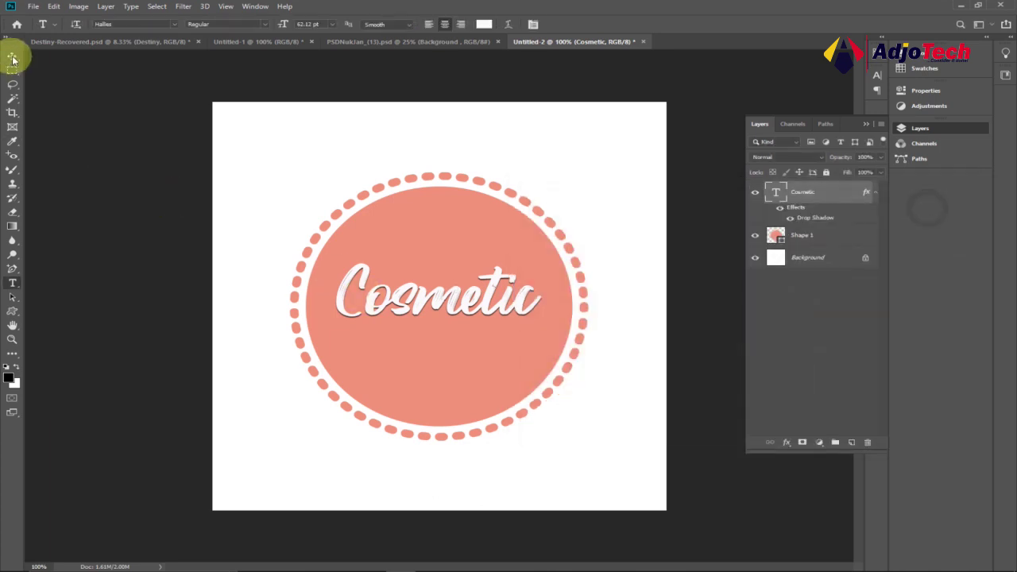
- Type a new 'AdjoTech' text layer above the circle in dark red-brown colour 412424
{"action": "left_click", "coordinate": [12, 283]}
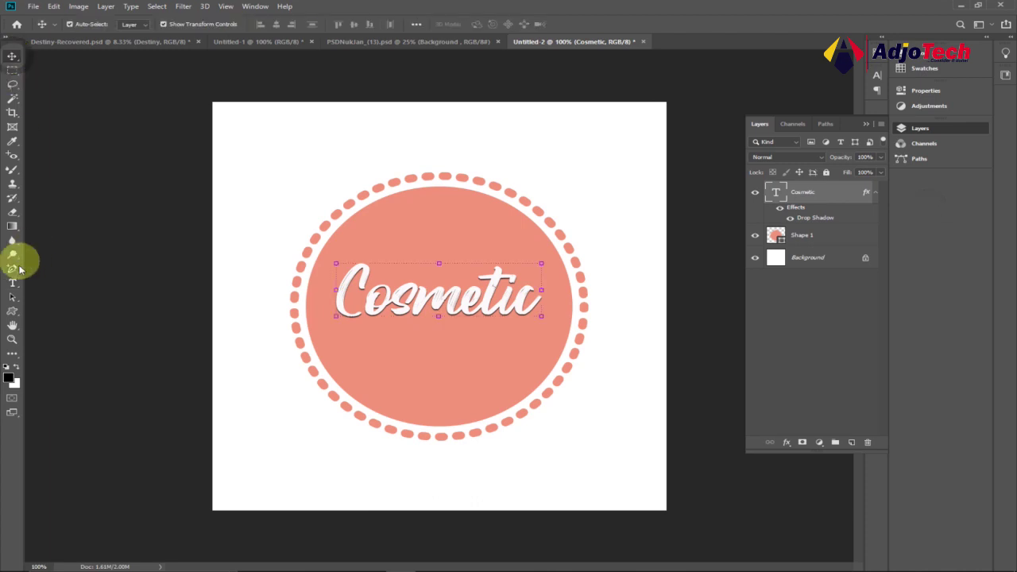
{"action": "left_click", "coordinate": [376, 149]}
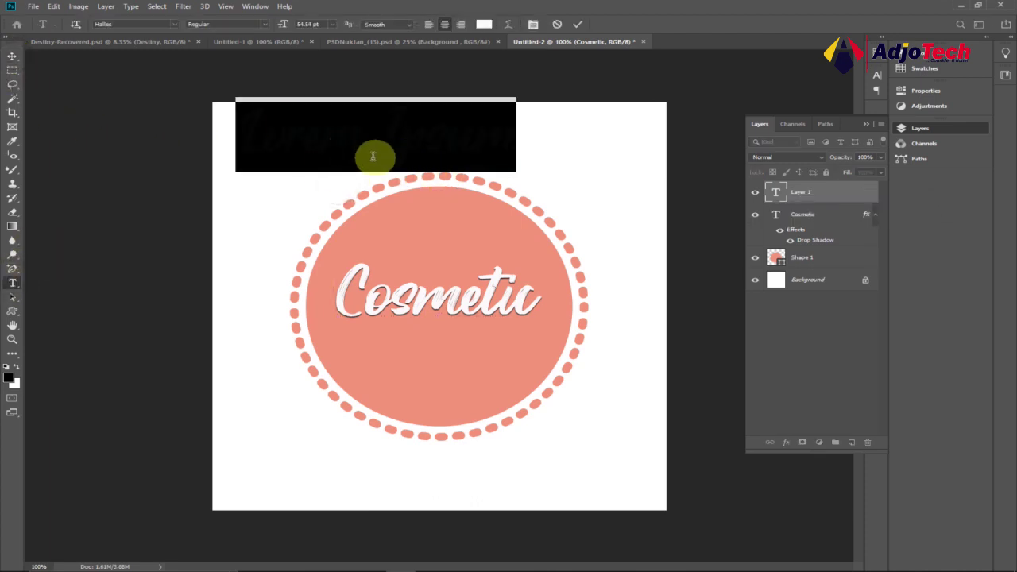
{"action": "left_click", "coordinate": [483, 25]}
{"action": "left_click", "coordinate": [565, 416]}
{"action": "left_click", "coordinate": [774, 309]}
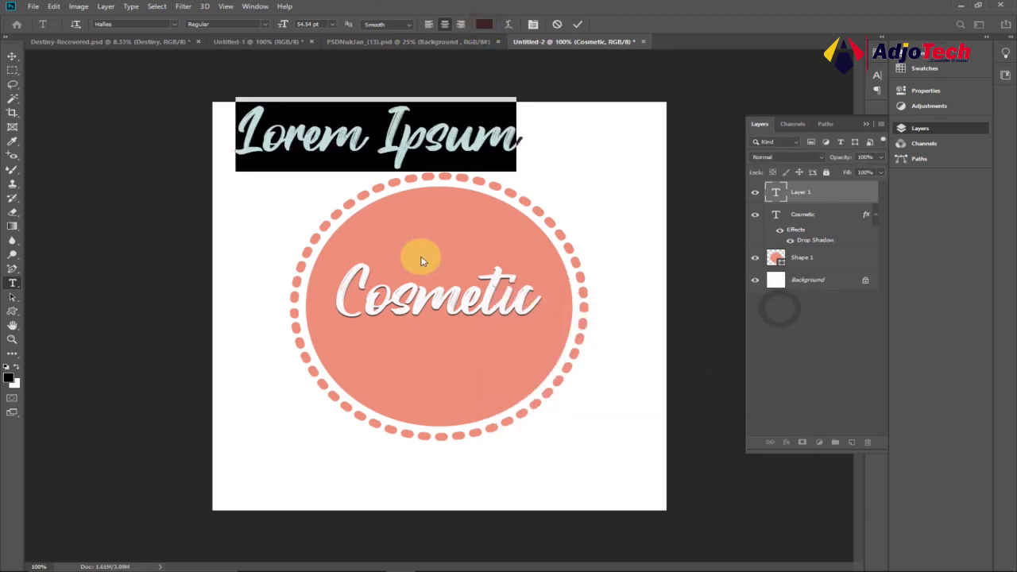
{"action": "type", "text": "AdjoTech"}
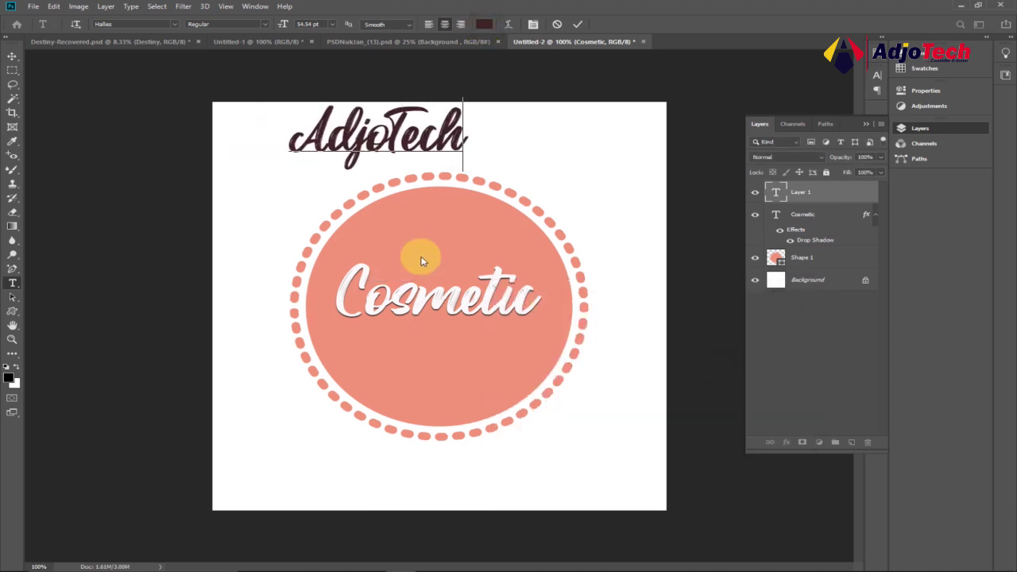
- Set AdjoTech to Calibri Light 22.54 pt and move it just above Cosmetic
{"action": "left_click_drag", "start_coordinate": [283, 140], "coordinate": [551, 136]}
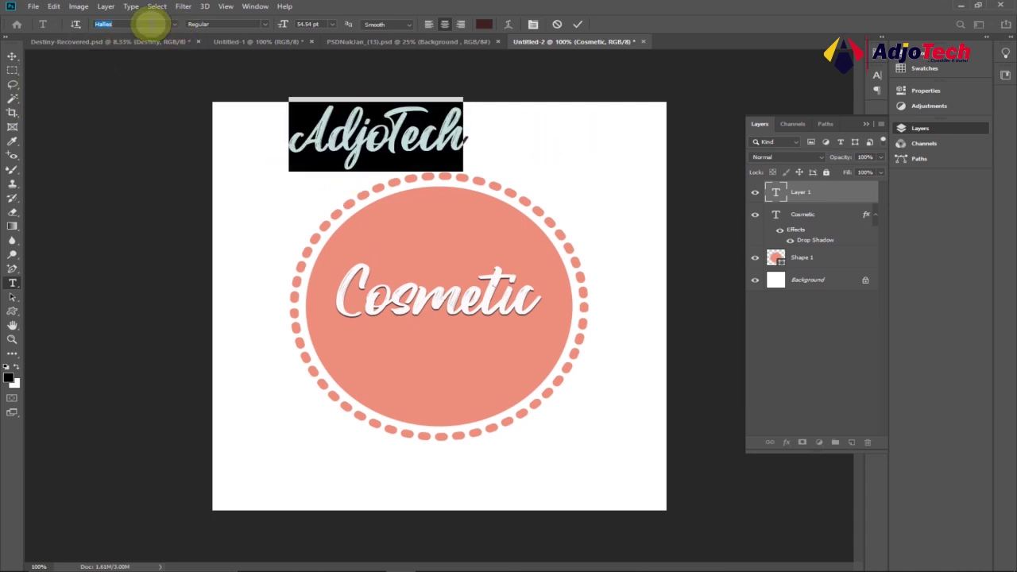
{"action": "type", "text": "cal"}
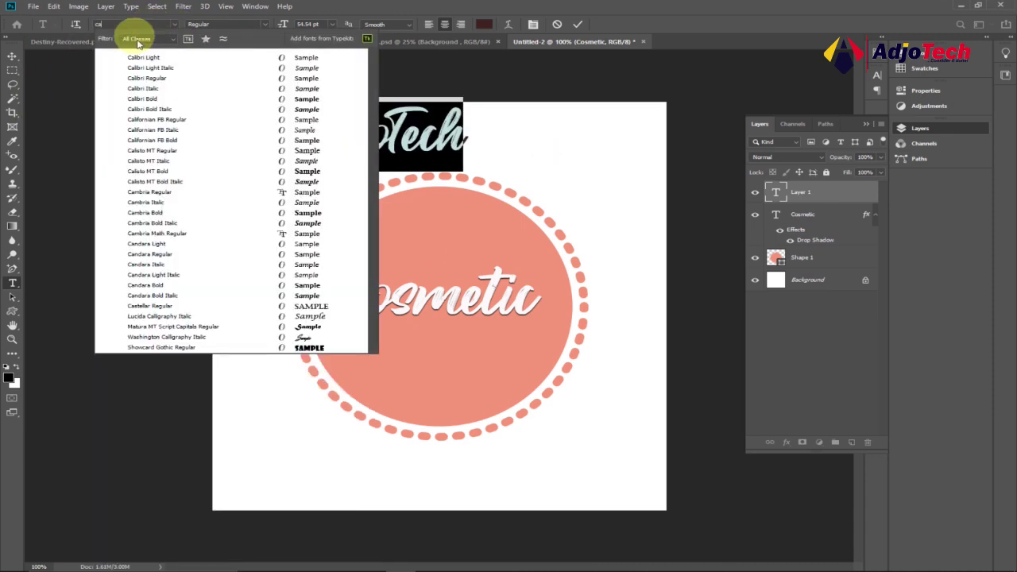
{"action": "left_click", "coordinate": [153, 59]}
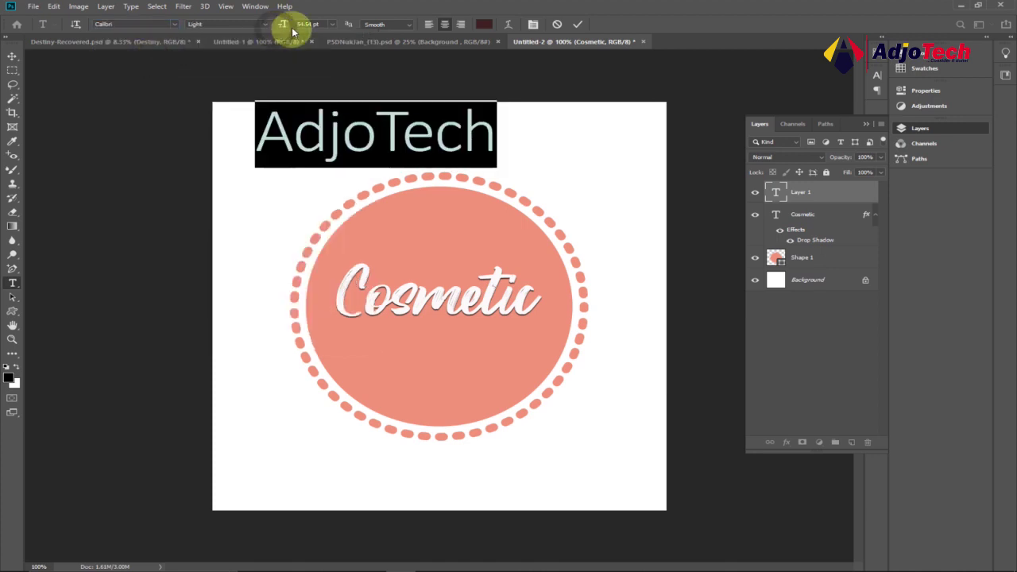
{"action": "left_click_drag", "start_coordinate": [283, 25], "coordinate": [259, 25]}
{"action": "left_click", "coordinate": [13, 59]}
{"action": "left_click_drag", "start_coordinate": [364, 144], "coordinate": [414, 269]}
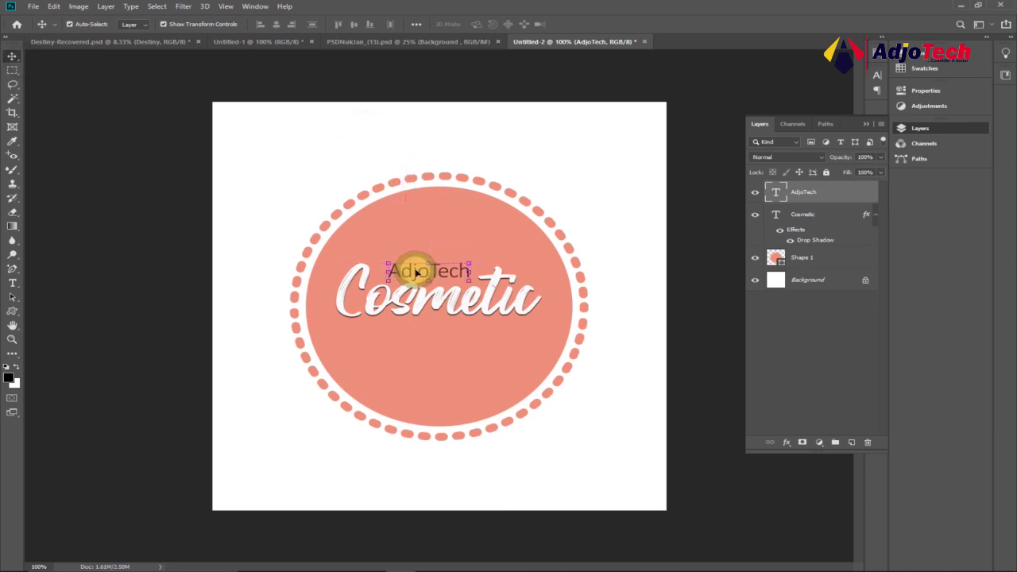
{"action": "left_click", "coordinate": [120, 282]}
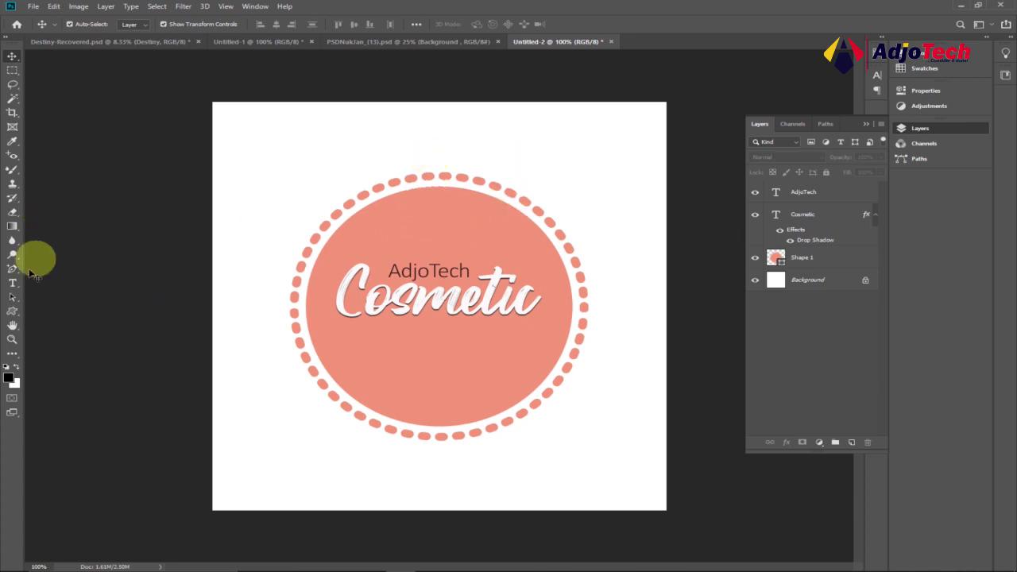
- Draw a white grass-tuft custom shape below Cosmetic near the circle's bottom
{"action": "right_click", "coordinate": [11, 315]}
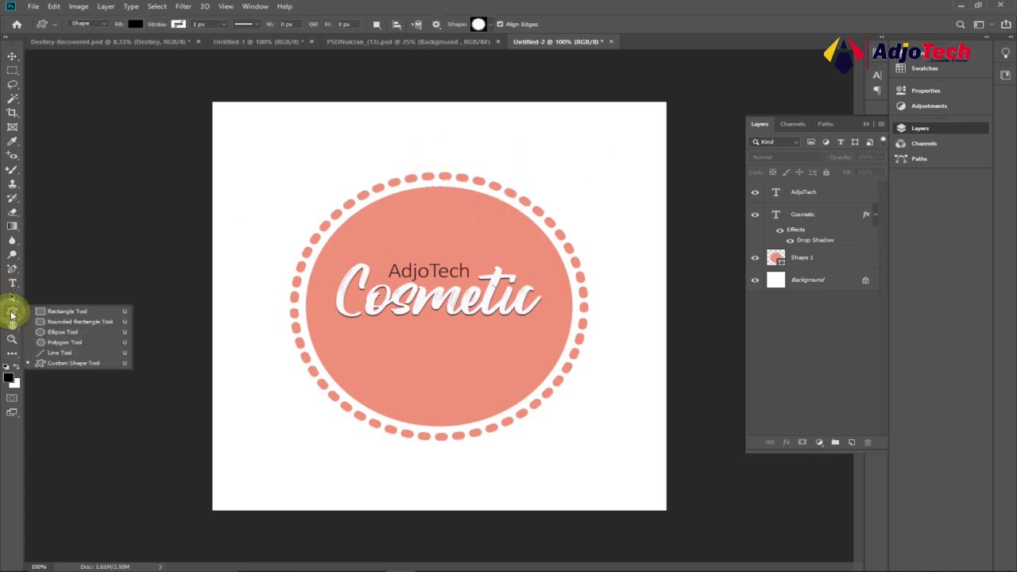
{"action": "left_click", "coordinate": [48, 361]}
{"action": "left_click", "coordinate": [492, 25]}
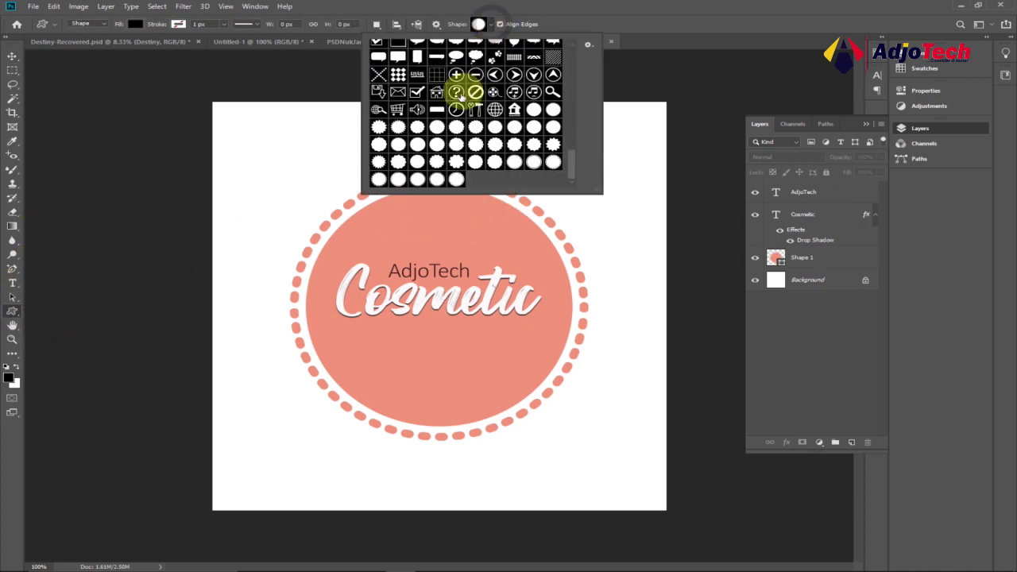
{"action": "scroll", "coordinate": [576, 77], "scroll_direction": "up", "scroll_amount": 10}
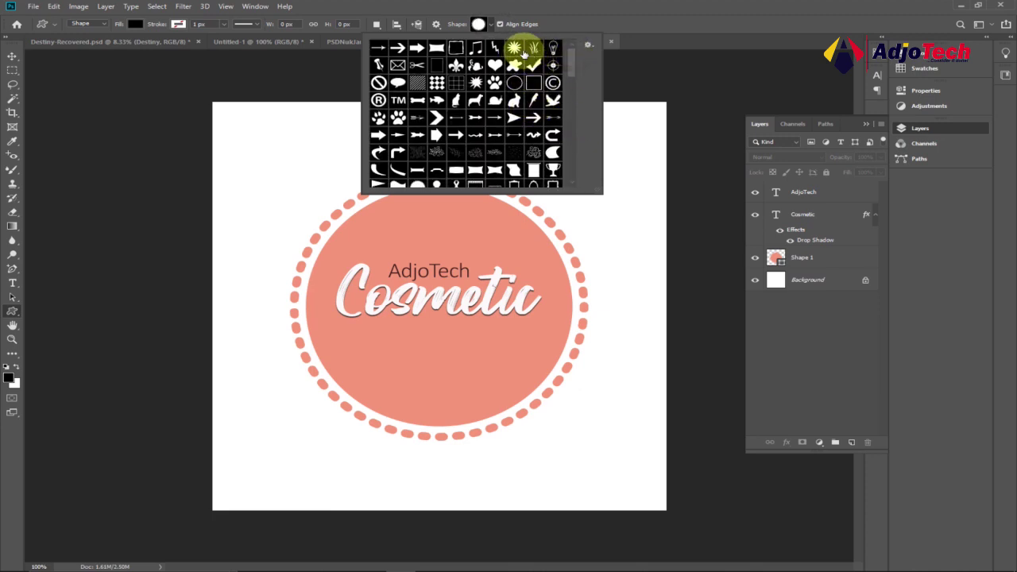
{"action": "left_click_drag", "start_coordinate": [389, 325], "coordinate": [492, 422]}
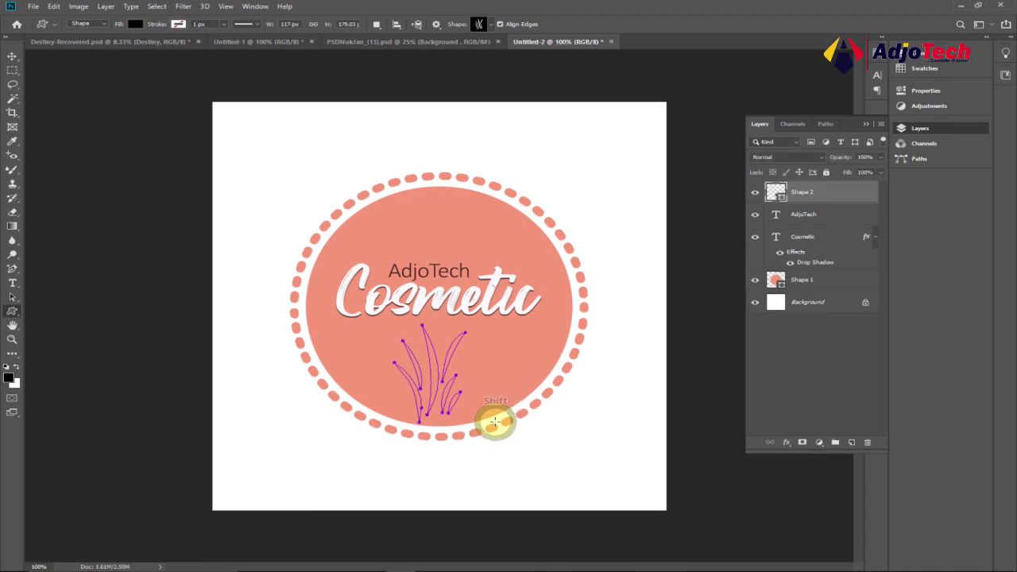
{"action": "left_click", "coordinate": [135, 24]}
{"action": "left_click", "coordinate": [83, 81]}
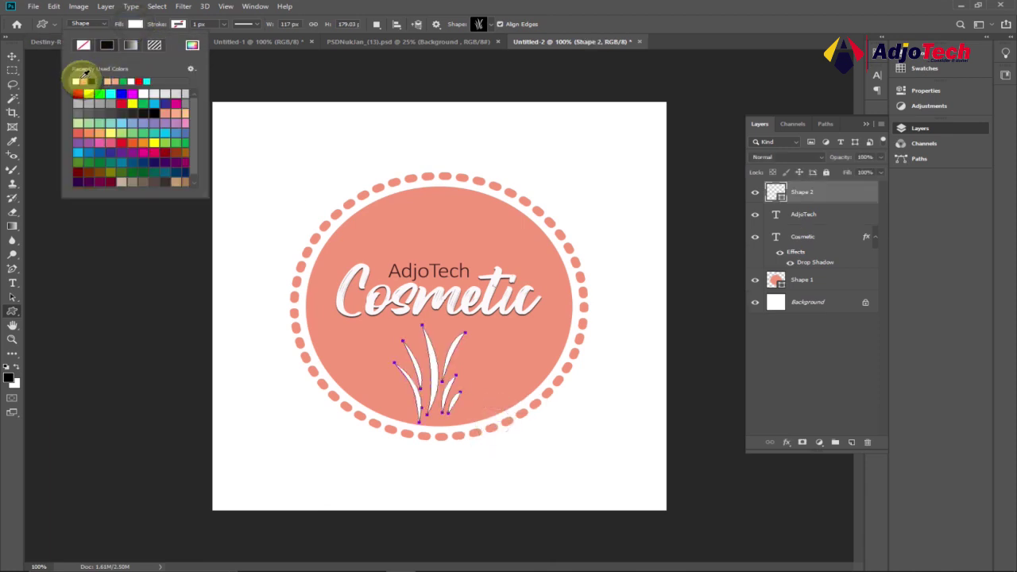
{"action": "left_click", "coordinate": [12, 55]}
{"action": "left_click", "coordinate": [246, 271]}
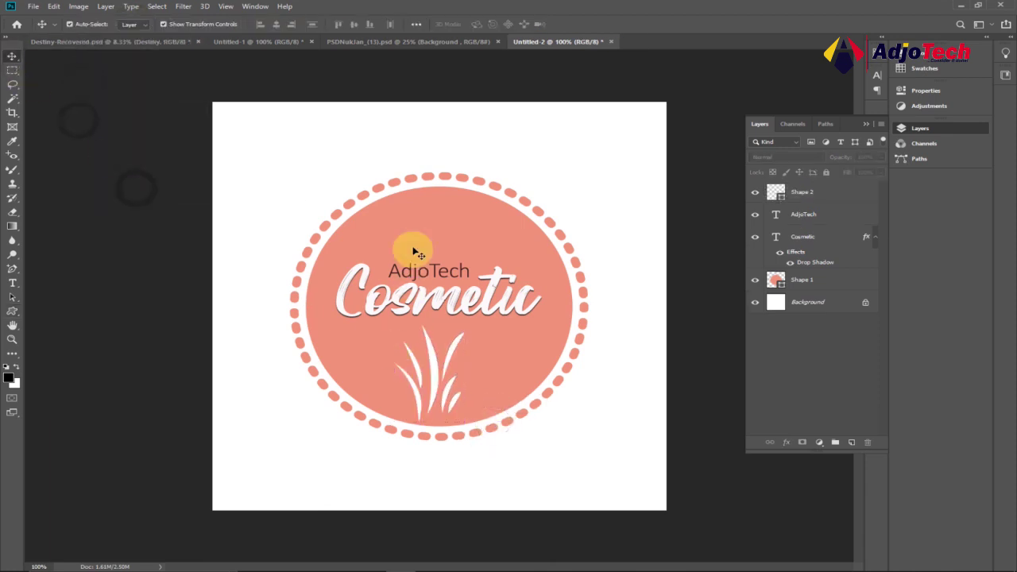
- Draw the waves custom shape near the top of the circle and fill it white
{"action": "left_click", "coordinate": [12, 314]}
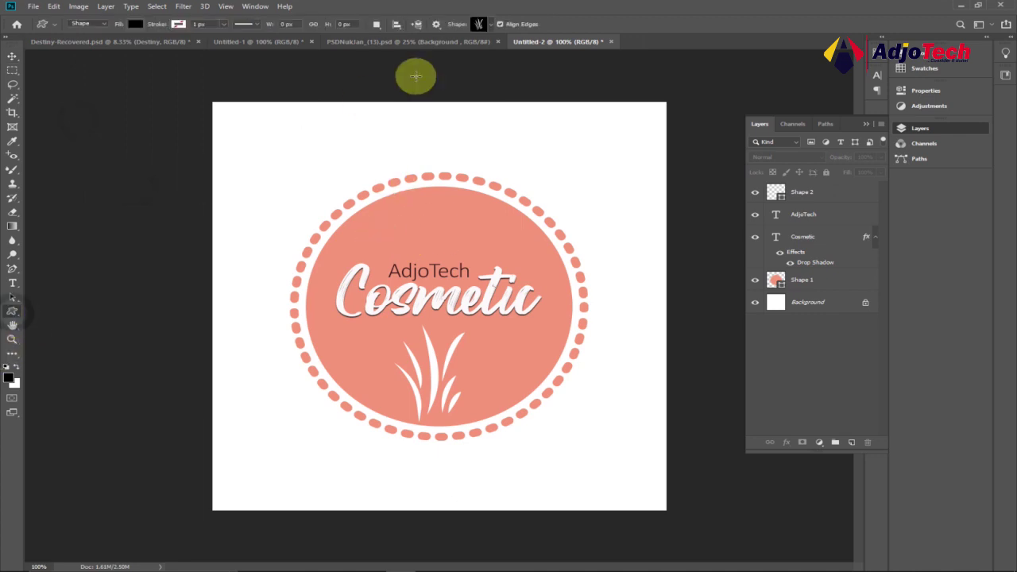
{"action": "left_click", "coordinate": [481, 23]}
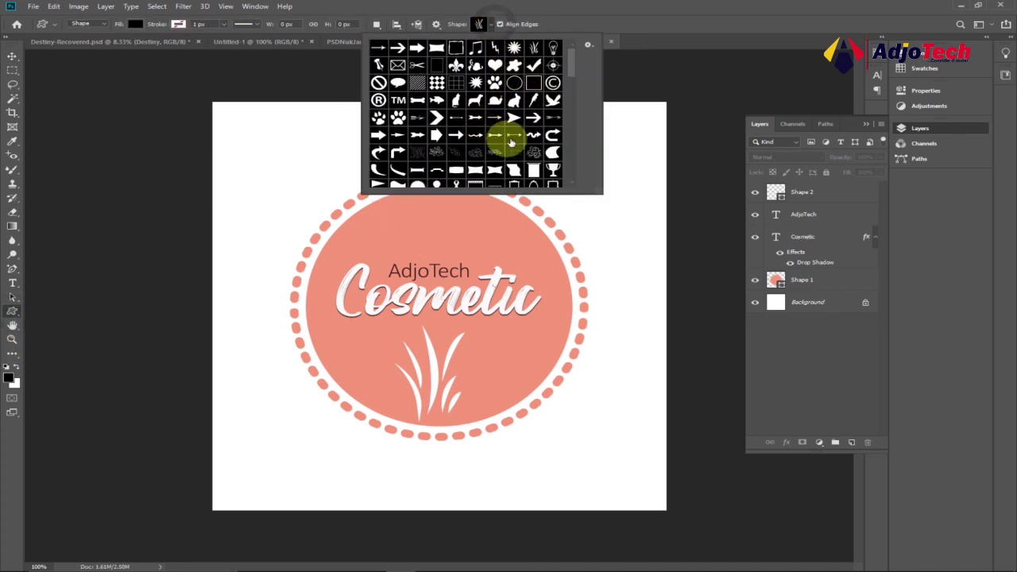
{"action": "left_click_drag", "start_coordinate": [571, 60], "coordinate": [564, 90]}
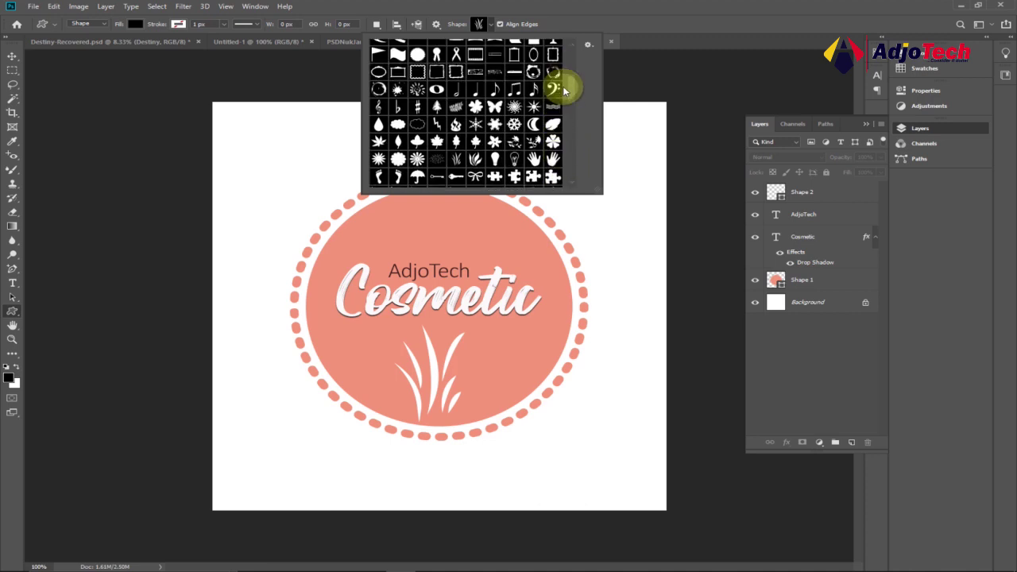
{"action": "left_click", "coordinate": [552, 109]}
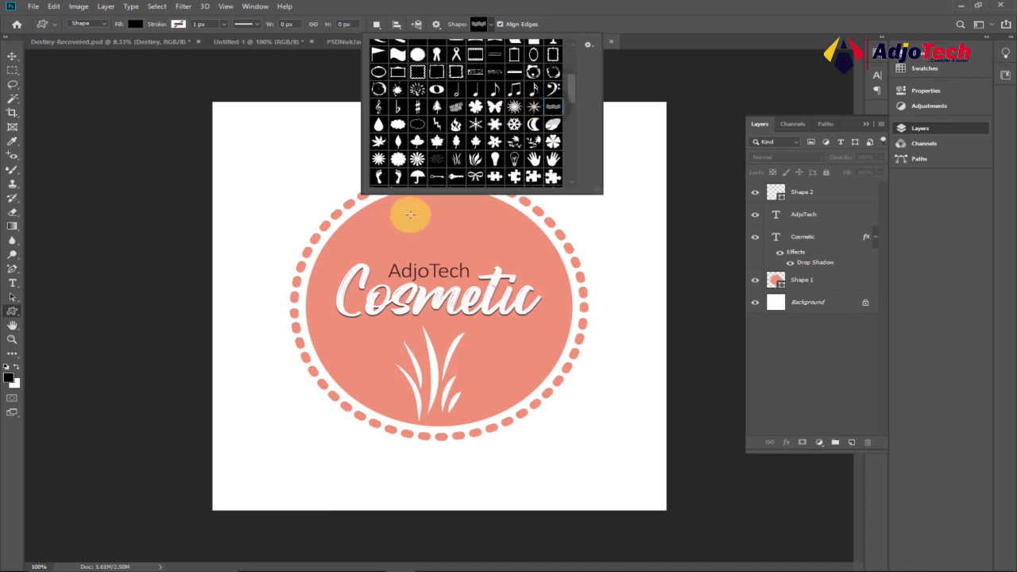
{"action": "left_click_drag", "start_coordinate": [385, 205], "coordinate": [517, 241]}
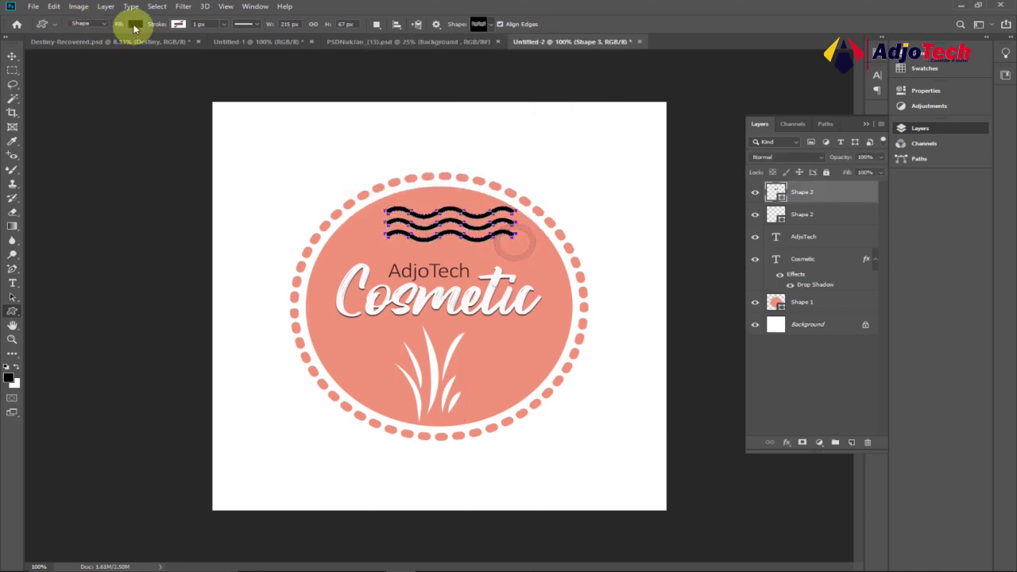
{"action": "left_click", "coordinate": [134, 24]}
{"action": "left_click", "coordinate": [77, 81]}
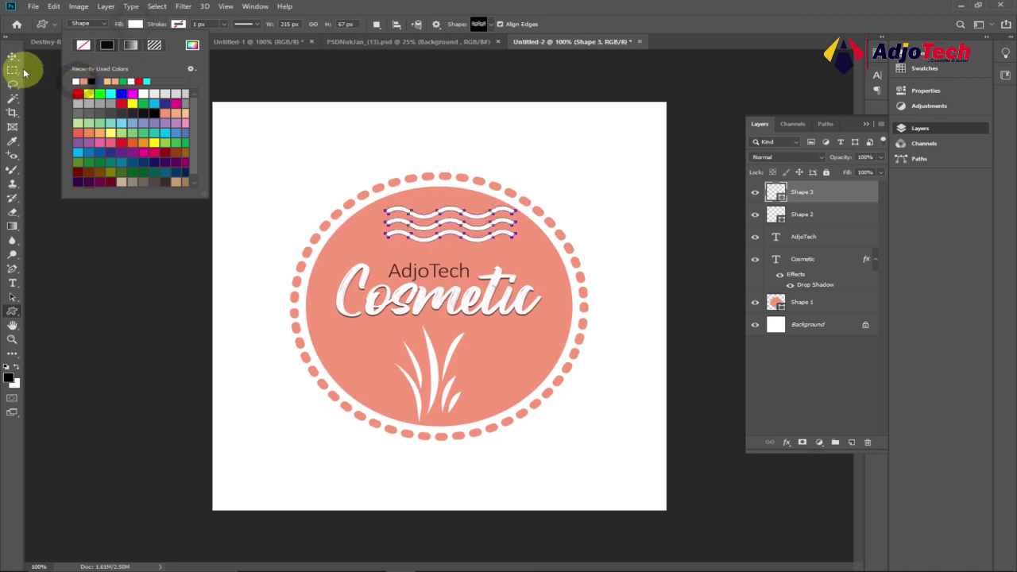
- Shift the waves shape slightly left and nudge the Cosmetic text into alignment
{"action": "left_click", "coordinate": [12, 56]}
{"action": "left_click_drag", "start_coordinate": [409, 227], "coordinate": [394, 230]}
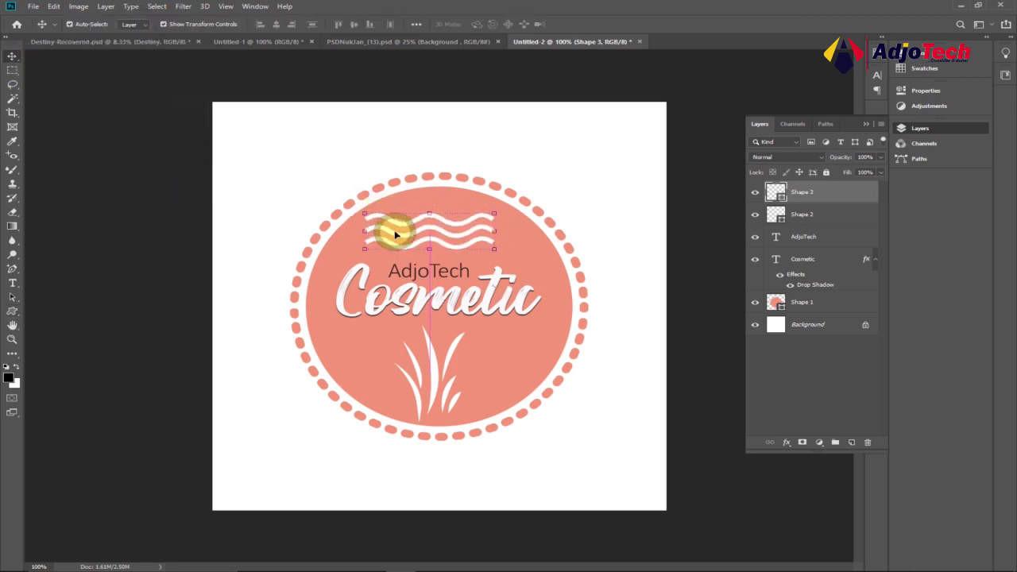
{"action": "left_click", "coordinate": [435, 299]}
{"action": "mouse_move", "coordinate": [435, 298]}
{"action": "left_mouse_down"}
{"action": "mouse_move", "coordinate": [431, 277]}
{"action": "mouse_move", "coordinate": [427, 290]}
{"action": "left_mouse_up"}
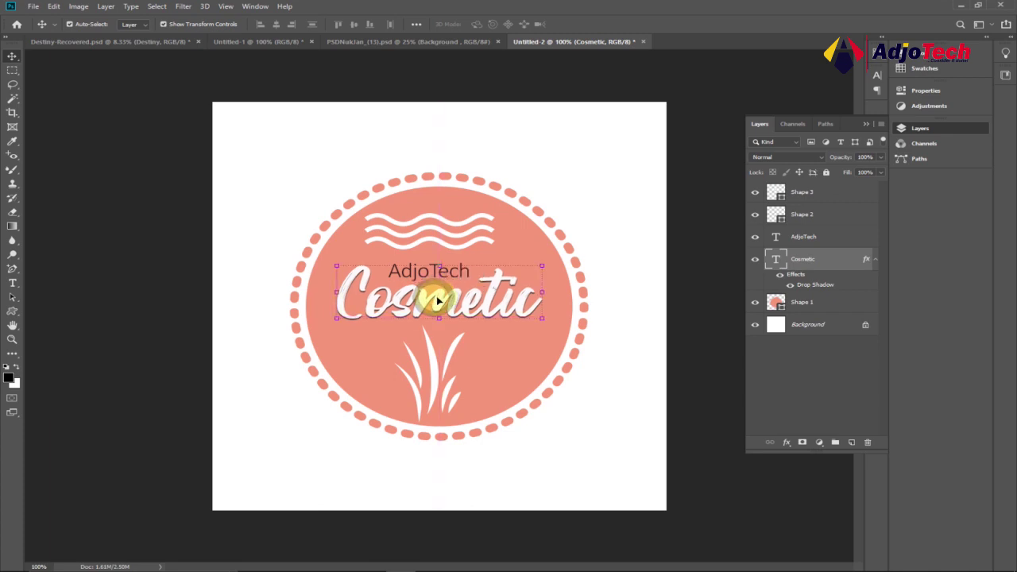
- Close the Untitled-1 document without saving its changes
{"action": "left_click", "coordinate": [181, 284]}
{"action": "left_click", "coordinate": [257, 41]}
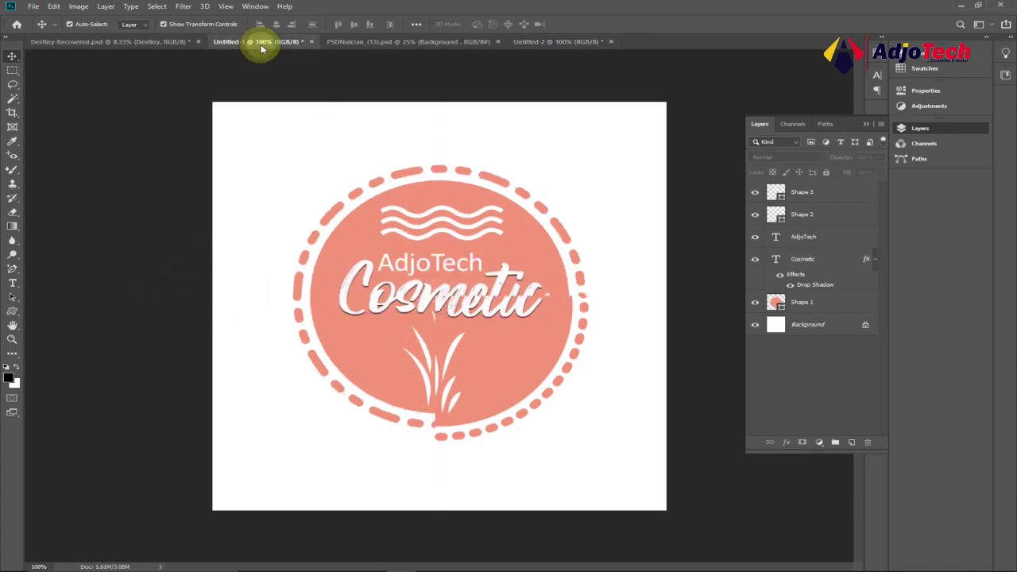
{"action": "left_click", "coordinate": [310, 41]}
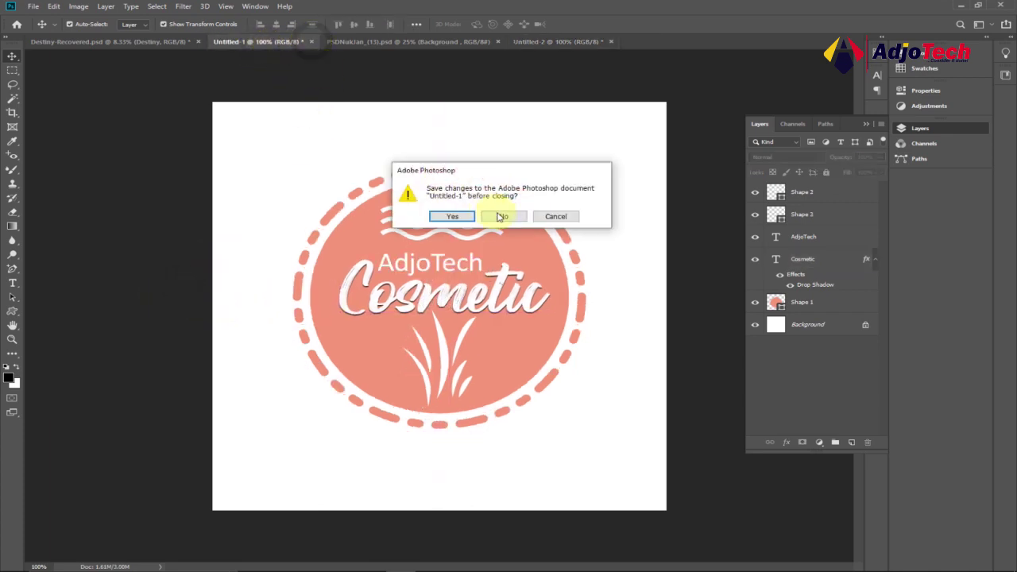
{"action": "left_click", "coordinate": [501, 217]}
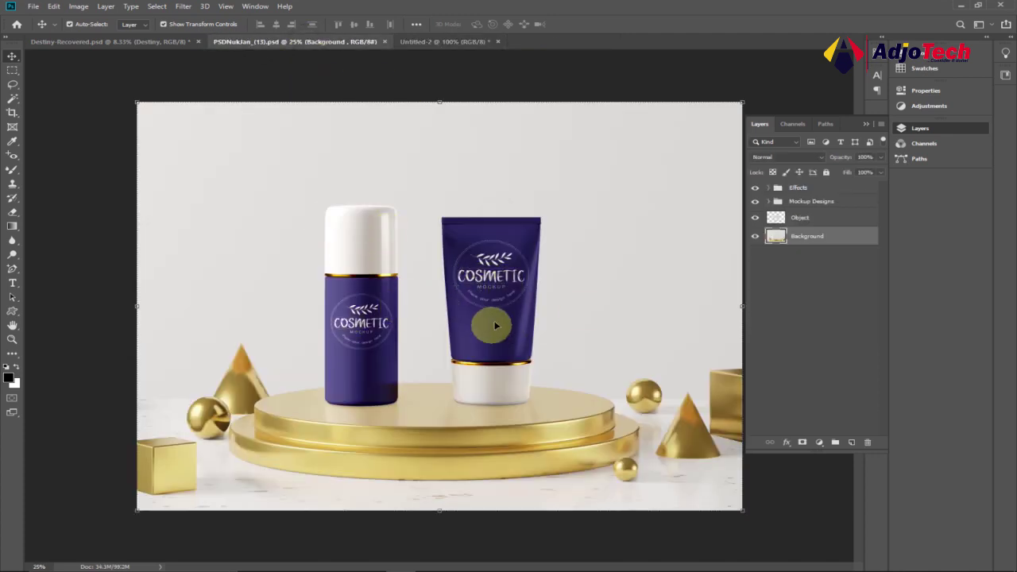
- Zoom in on the mockup tube, then return to the Cosmetic logo document
{"action": "left_click", "coordinate": [11, 339]}
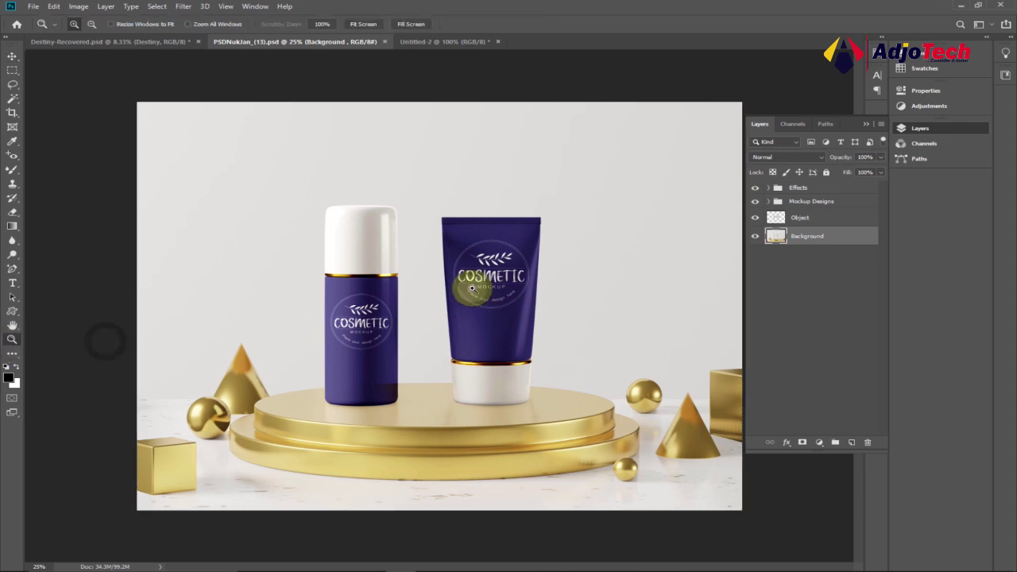
{"action": "left_click", "coordinate": [466, 286]}
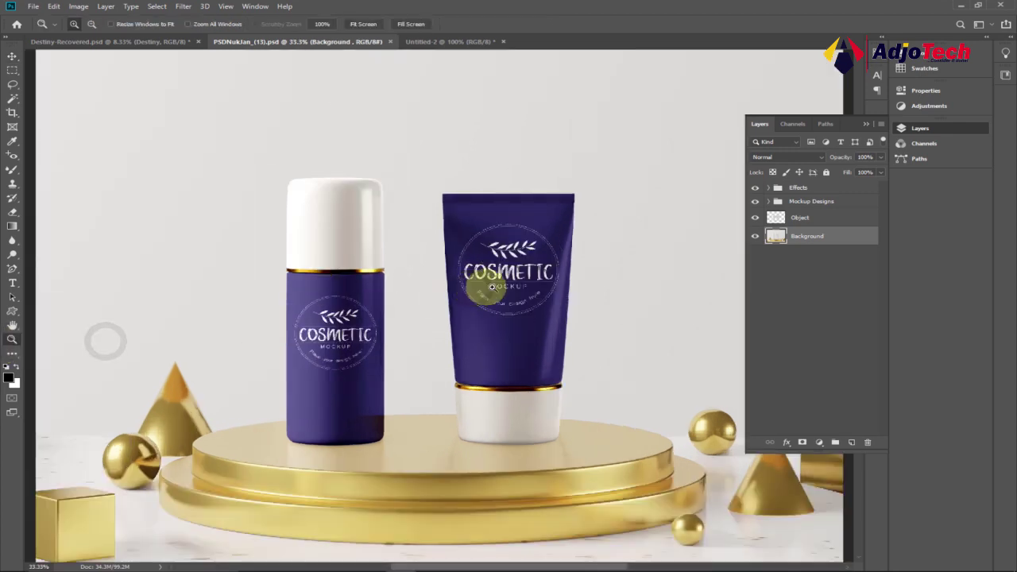
{"action": "left_click", "coordinate": [436, 43]}
{"action": "left_click", "coordinate": [12, 55]}
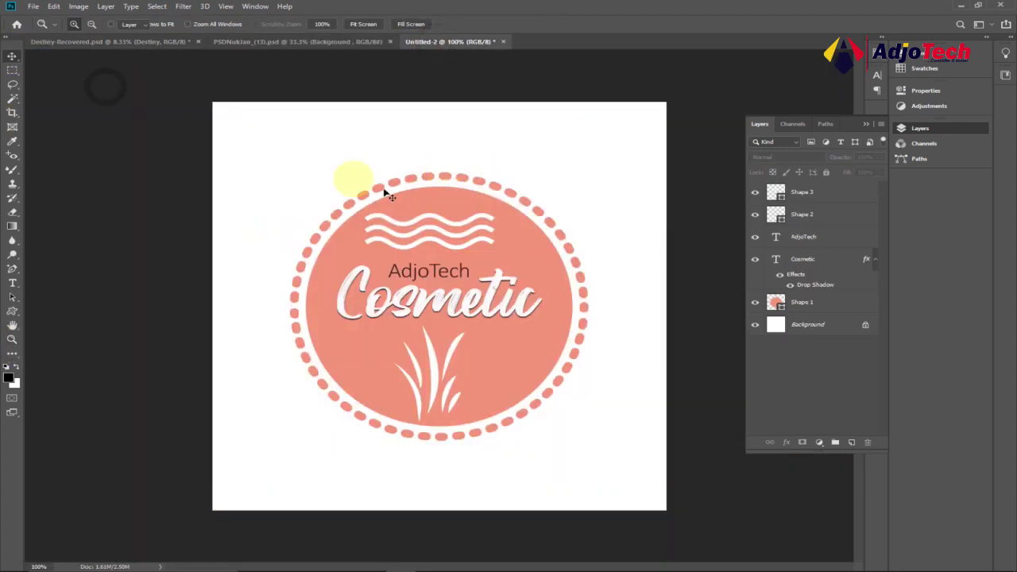
- Hide the Background, Merge Visible into Shape 3, nudge it ~10 px lower, and return to PSDNukJan
{"action": "left_click", "coordinate": [756, 326]}
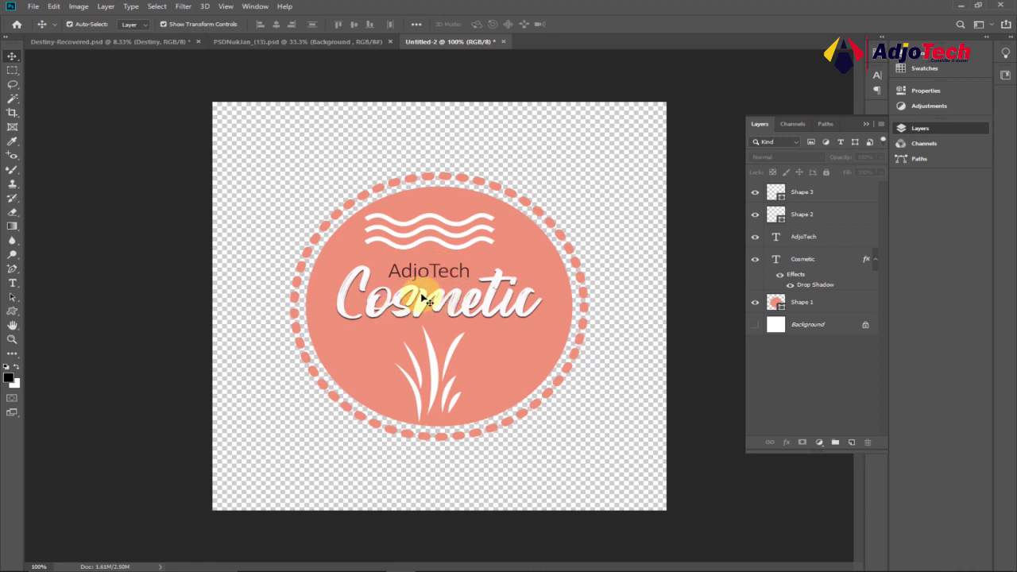
{"action": "right_click", "coordinate": [833, 195]}
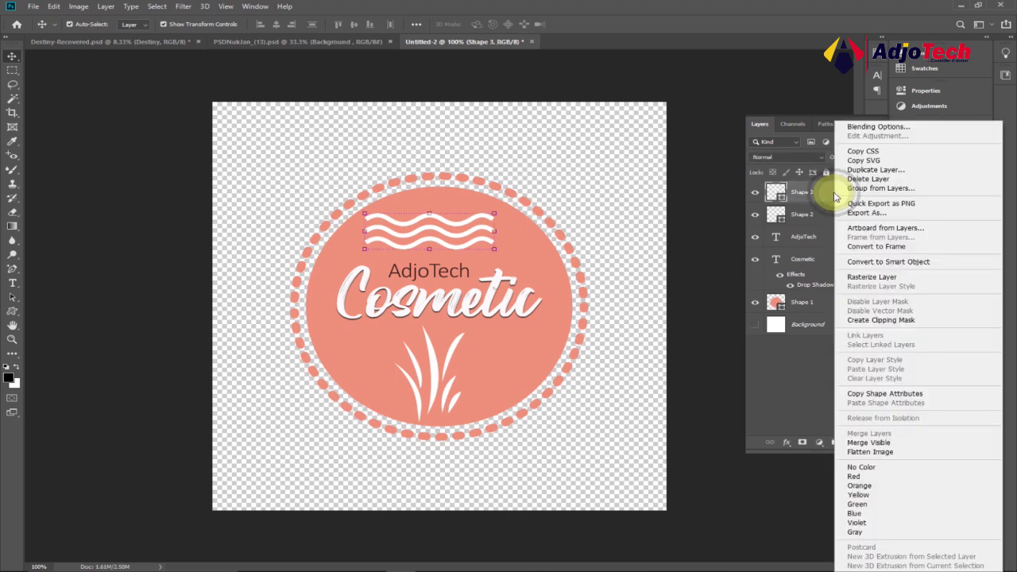
{"action": "left_click", "coordinate": [859, 442]}
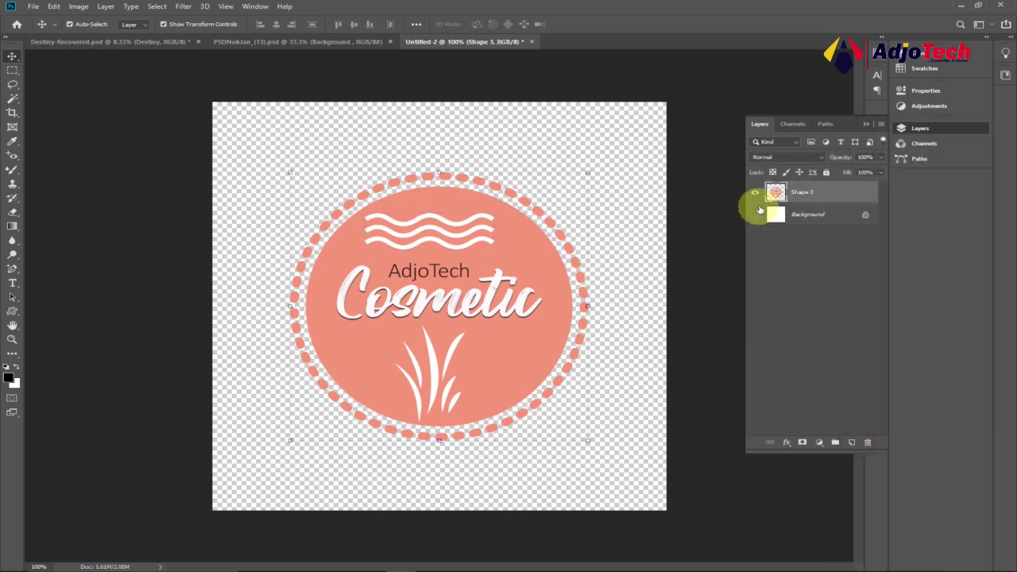
{"action": "mouse_move", "coordinate": [449, 255]}
{"action": "left_mouse_down"}
{"action": "mouse_move", "coordinate": [432, 247]}
{"action": "mouse_move", "coordinate": [450, 261]}
{"action": "left_mouse_up"}
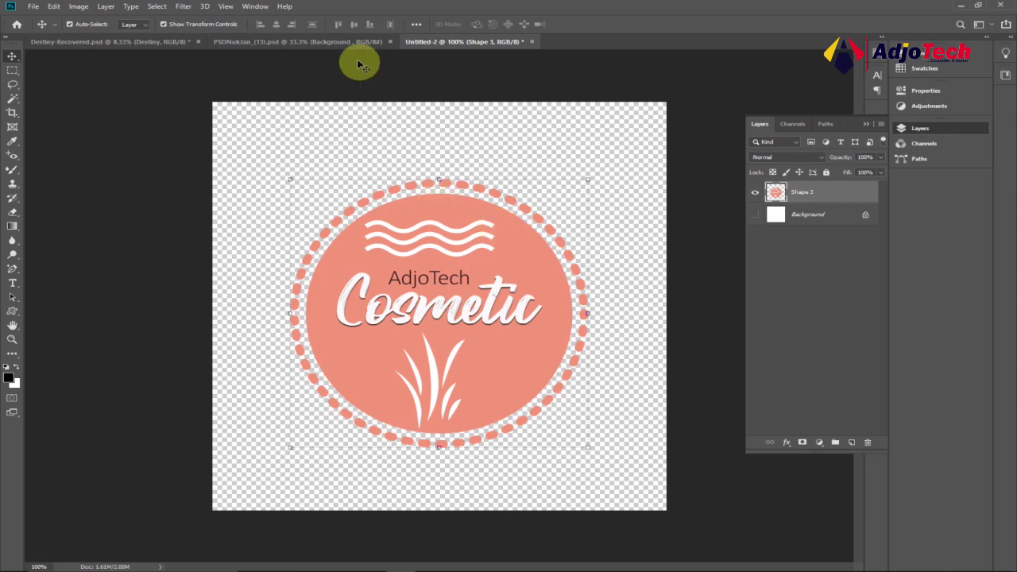
{"action": "left_click", "coordinate": [331, 41]}
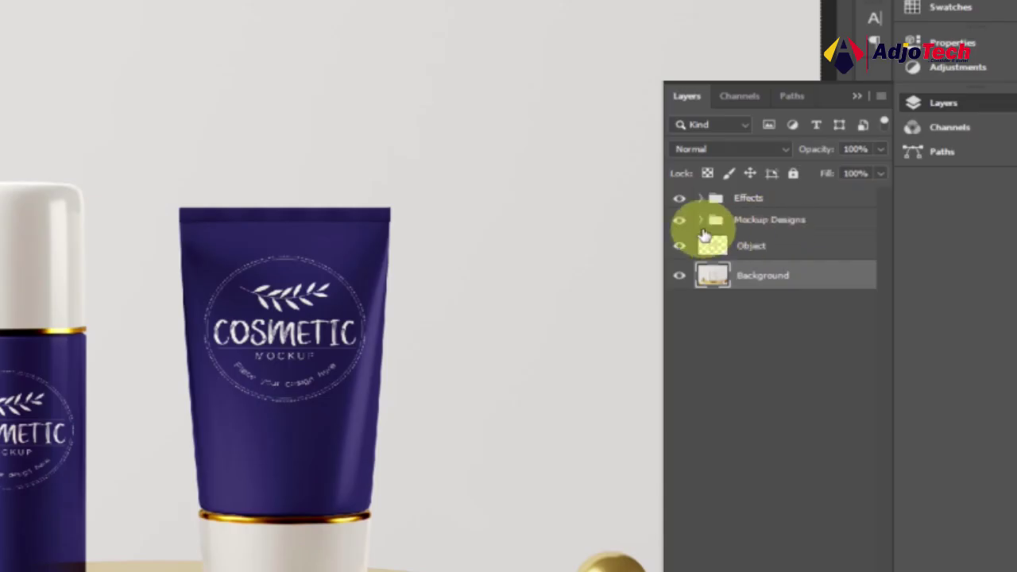
- Expand Mockup Designs, toggle Object 1 and Object 2 to identify bottle and tube, then expand Object 1
{"action": "left_click", "coordinate": [702, 220]}
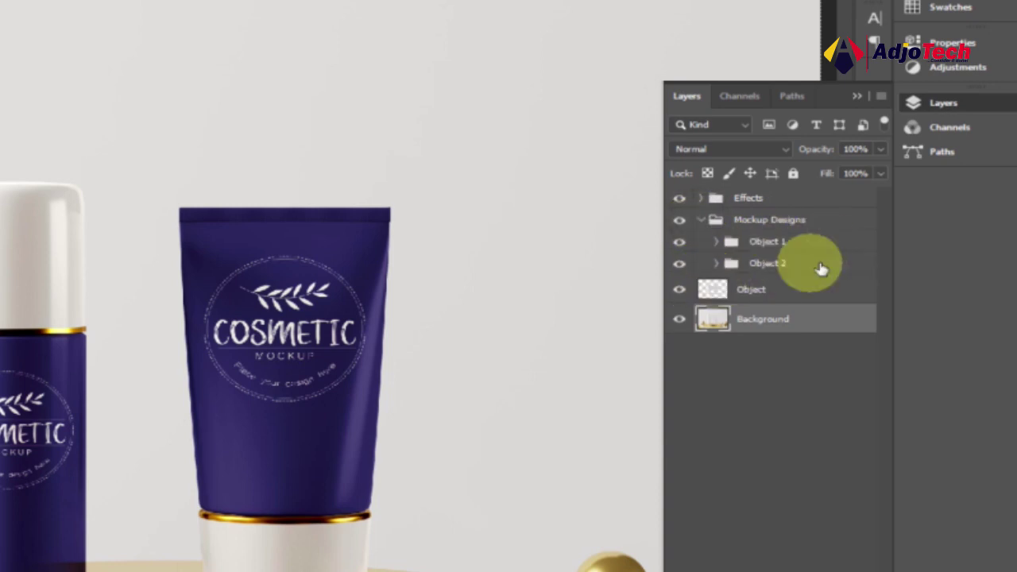
{"action": "left_click", "coordinate": [678, 242]}
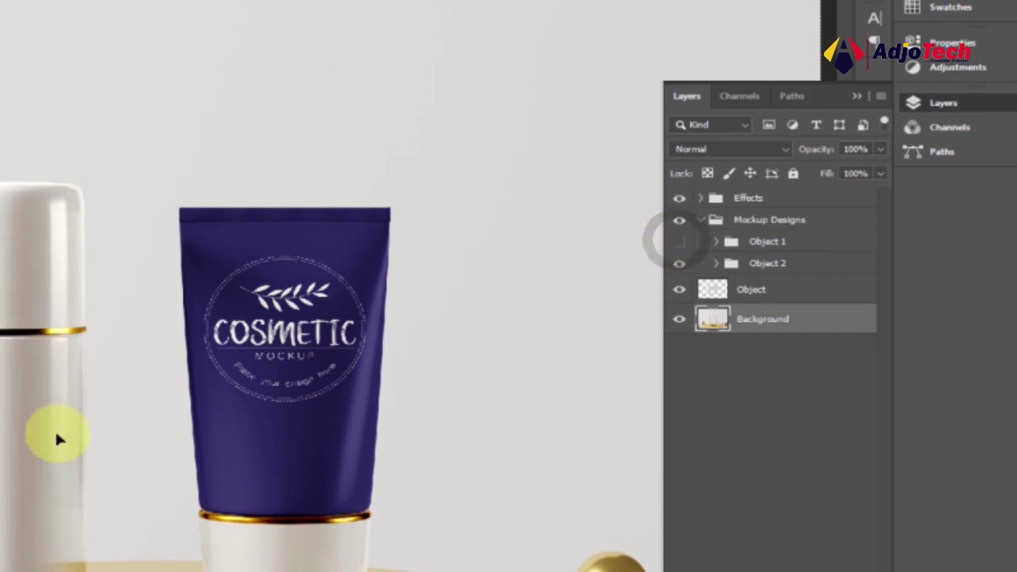
{"action": "left_click", "coordinate": [679, 242]}
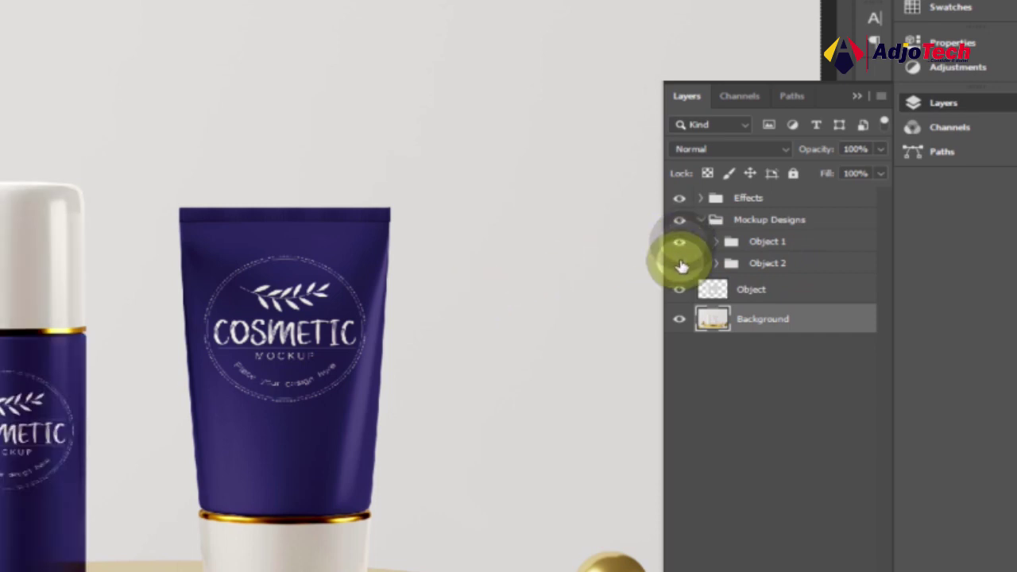
{"action": "left_click", "coordinate": [680, 264]}
{"action": "left_click", "coordinate": [679, 264]}
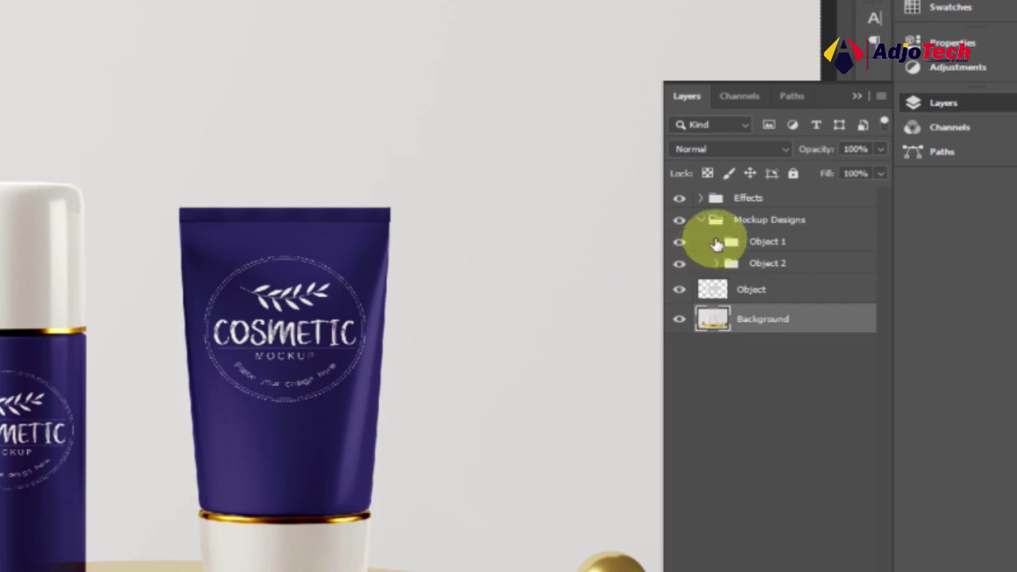
{"action": "left_click", "coordinate": [717, 242]}
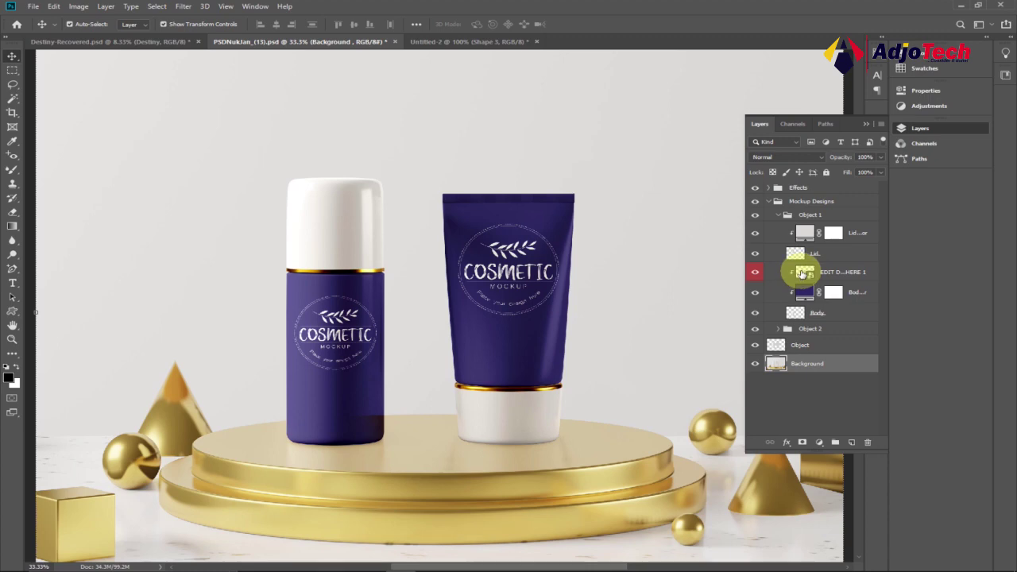
- Open the EDIT DESIGN HERE 1 smart object and turn on its red backing layer
{"action": "double_click", "coordinate": [805, 273]}
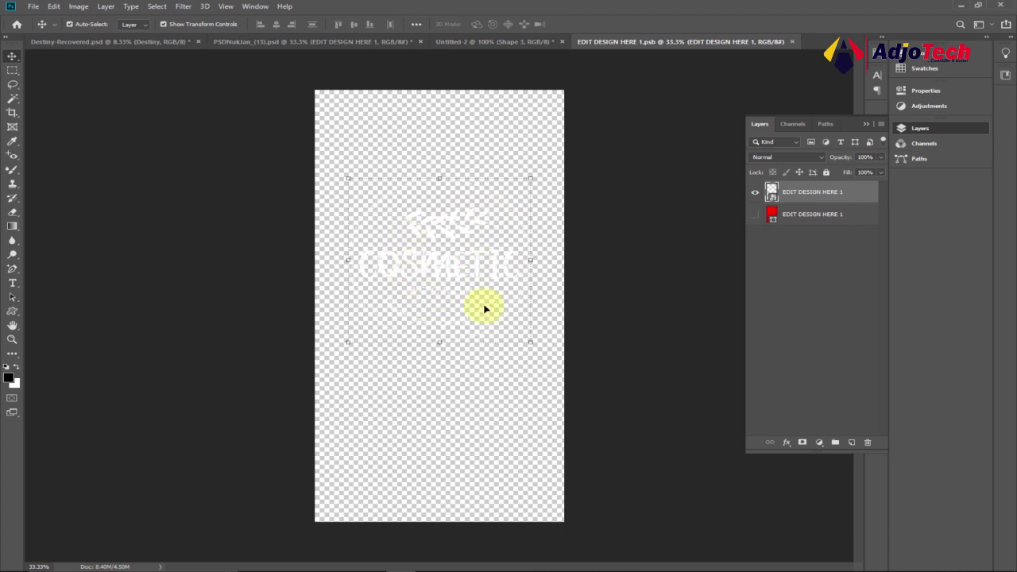
{"action": "left_click_drag", "start_coordinate": [792, 193], "coordinate": [723, 195]}
{"action": "left_click", "coordinate": [753, 215]}
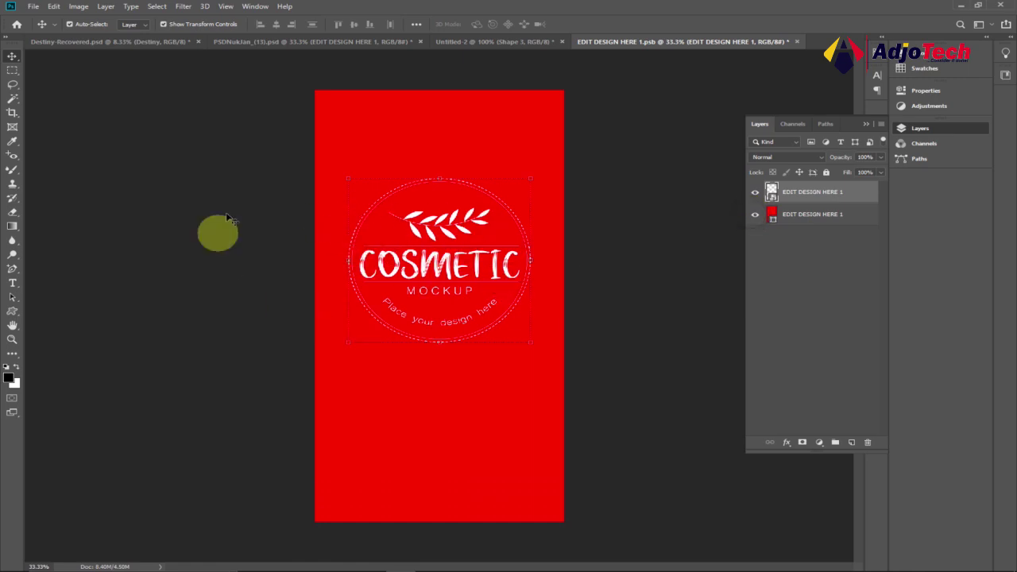
{"action": "left_click", "coordinate": [755, 215]}
{"action": "left_click", "coordinate": [755, 216]}
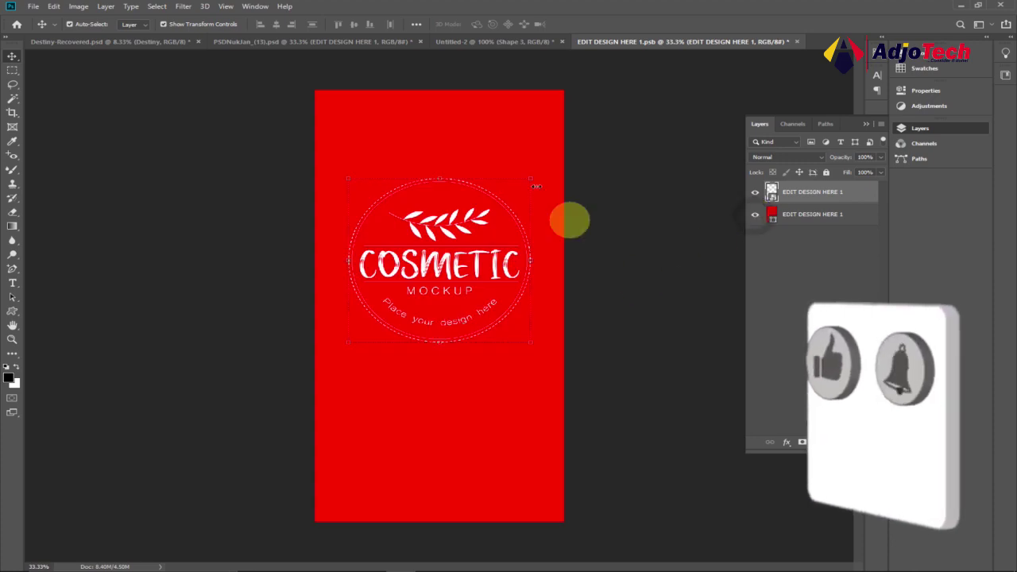
- Copy the salmon logo into the bottle's design document and scale it to 187%
{"action": "left_click", "coordinate": [481, 44]}
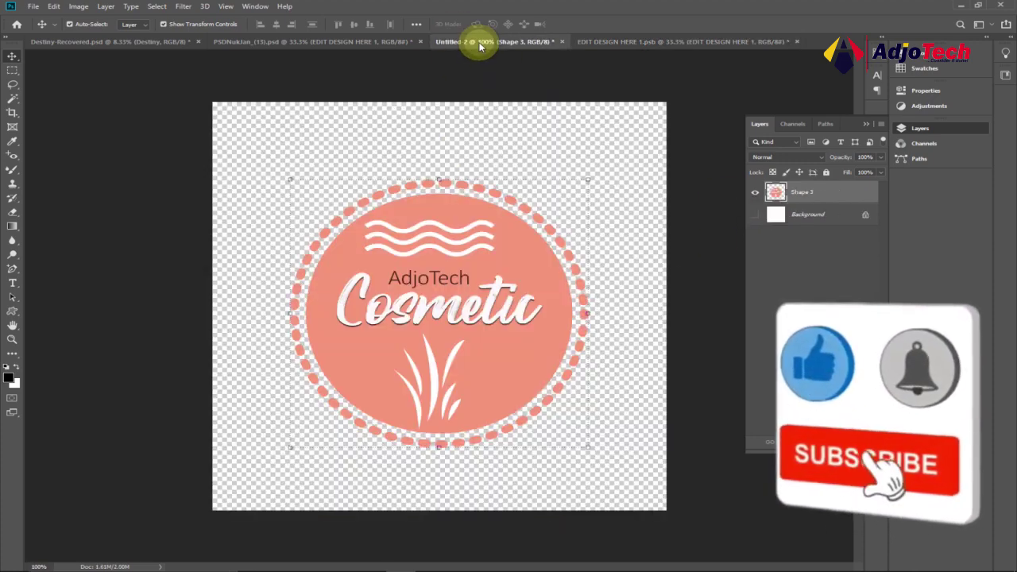
{"action": "left_click_drag", "start_coordinate": [444, 281], "coordinate": [429, 248]}
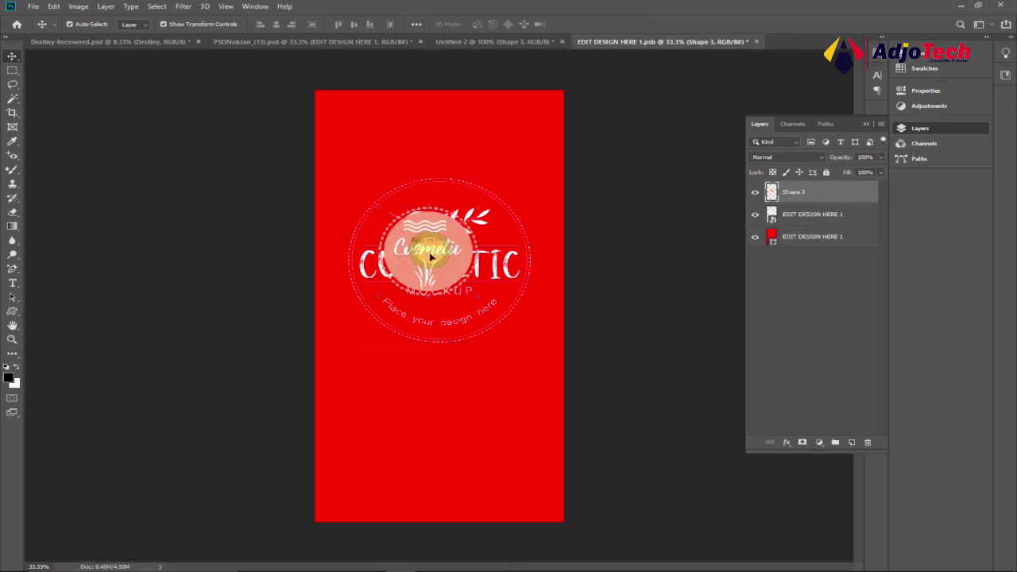
{"action": "key", "text": "ctrl+t"}
{"action": "mouse_move", "coordinate": [475, 295]}
{"action": "left_mouse_down"}
{"action": "mouse_move", "coordinate": [567, 364]}
{"action": "mouse_move", "coordinate": [477, 299]}
{"action": "left_mouse_up"}
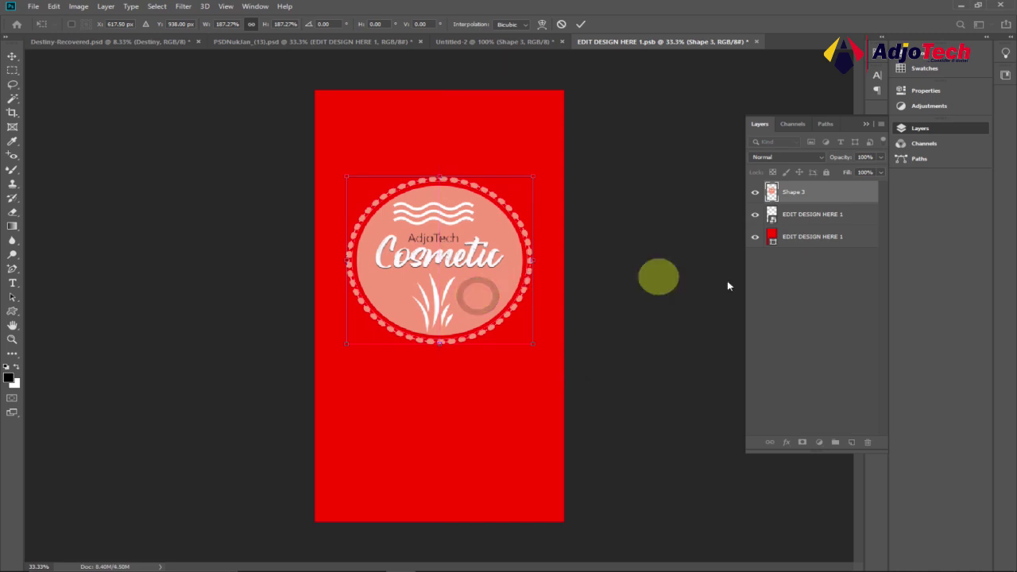
{"action": "left_click", "coordinate": [580, 26]}
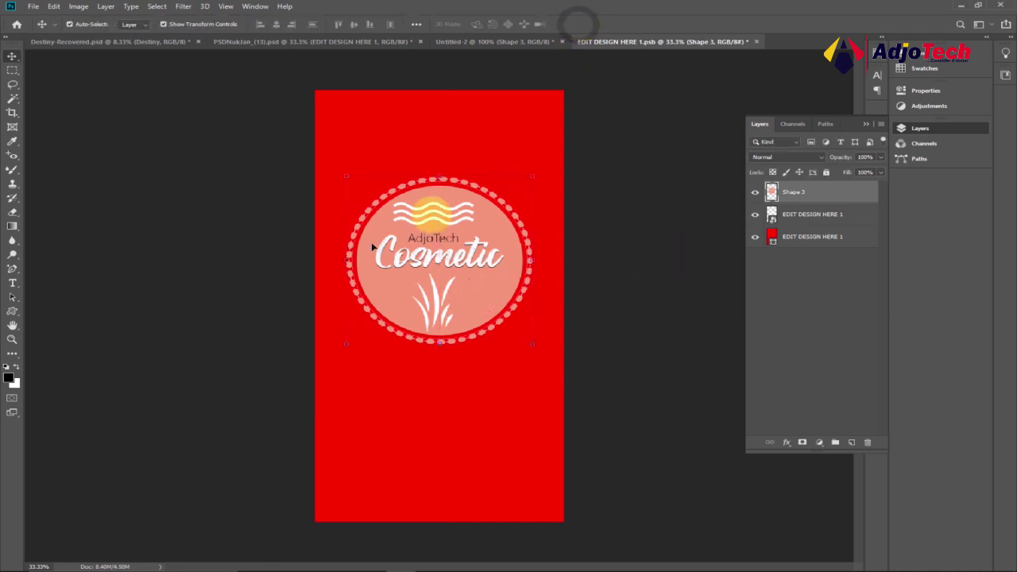
- Hide the old Cosmetic placeholder and red backing, save the .psb, and return to the mockup
{"action": "left_click", "coordinate": [755, 215]}
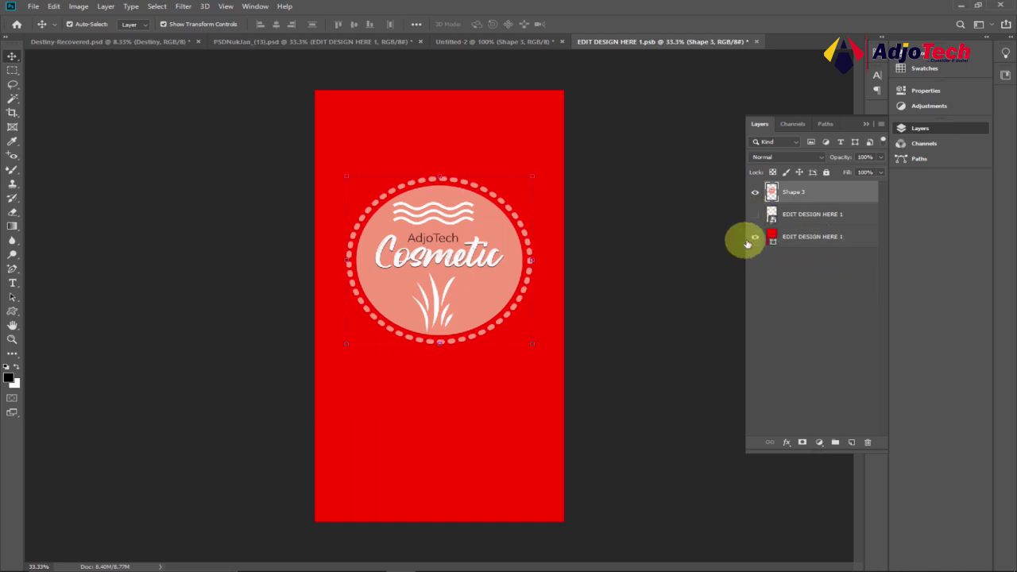
{"action": "left_click", "coordinate": [754, 237]}
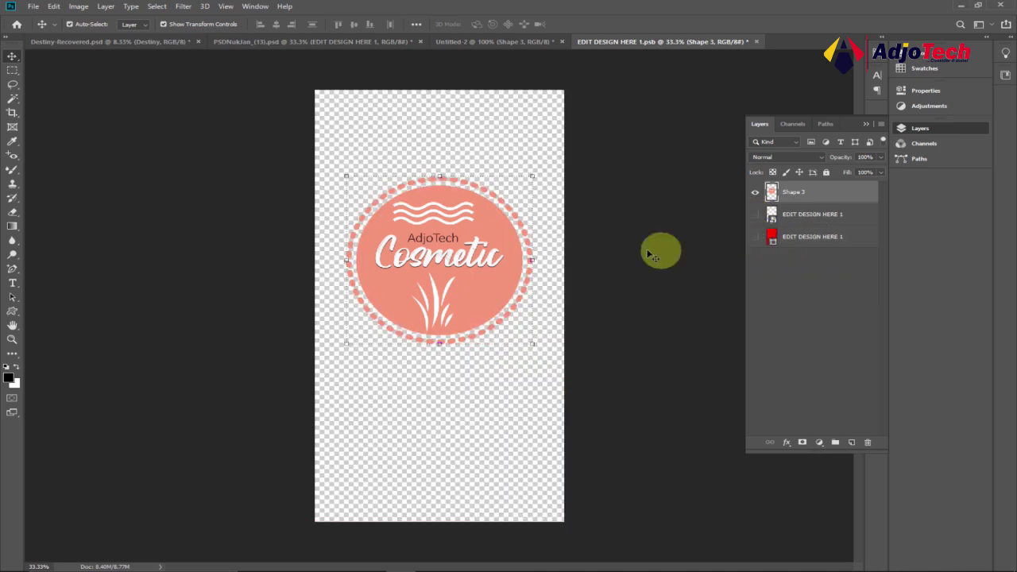
{"action": "left_click", "coordinate": [33, 6]}
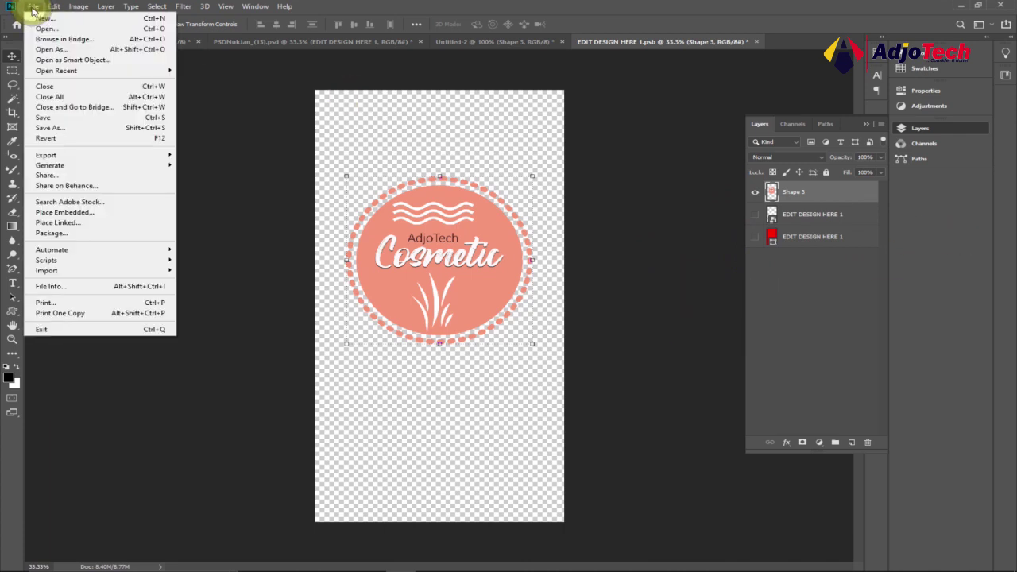
{"action": "left_click", "coordinate": [49, 118]}
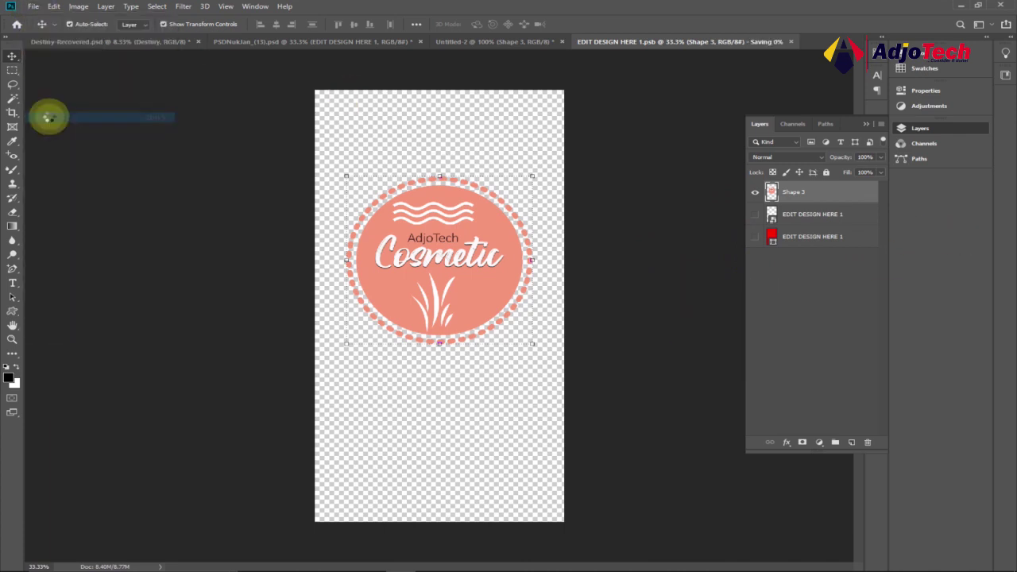
{"action": "left_click", "coordinate": [293, 50]}
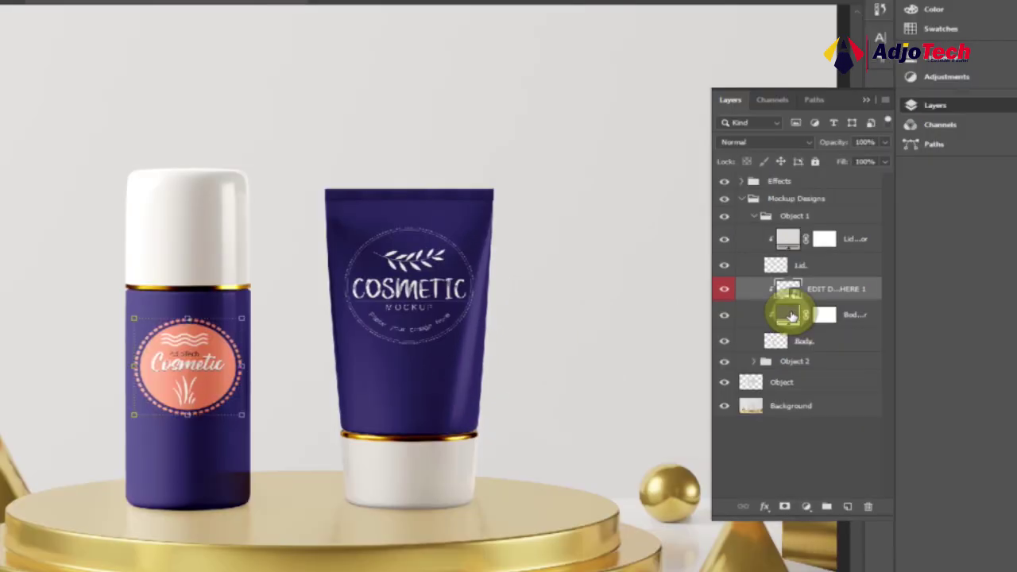
- Recolour the bottle body to 030218, copy that hex value, and collapse Object 1
{"action": "double_click", "coordinate": [806, 293]}
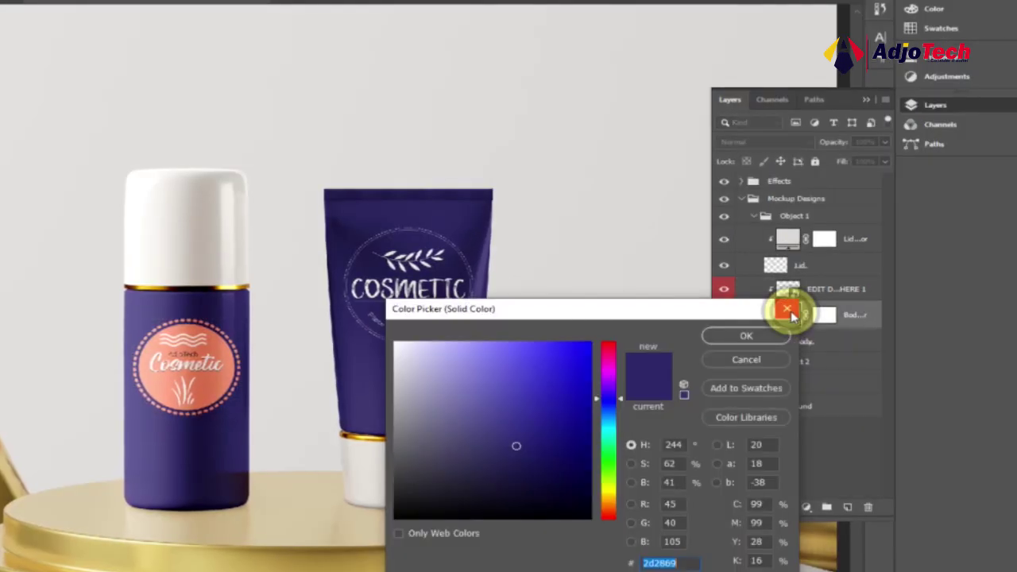
{"action": "left_click", "coordinate": [577, 502]}
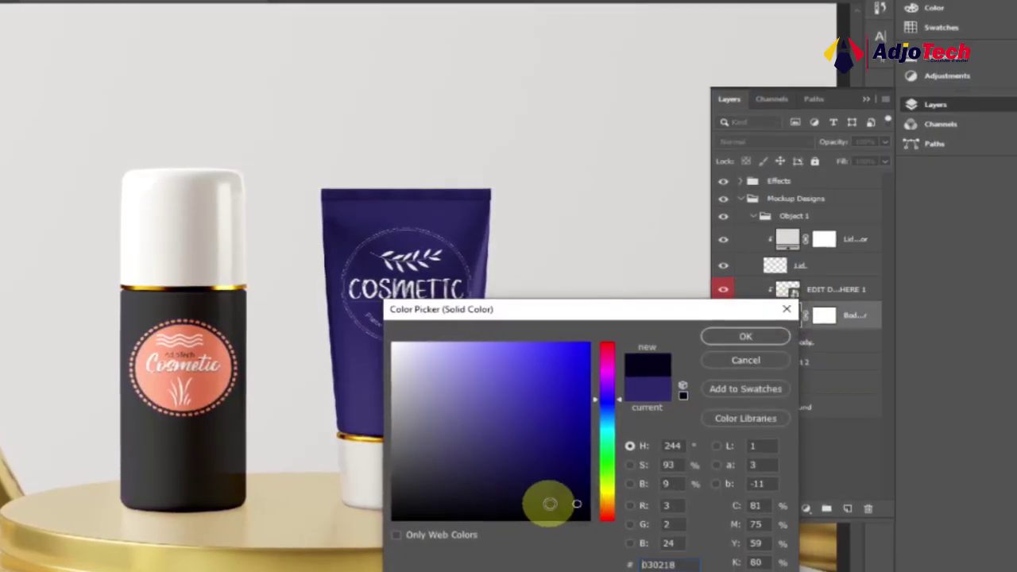
{"action": "left_click", "coordinate": [658, 565]}
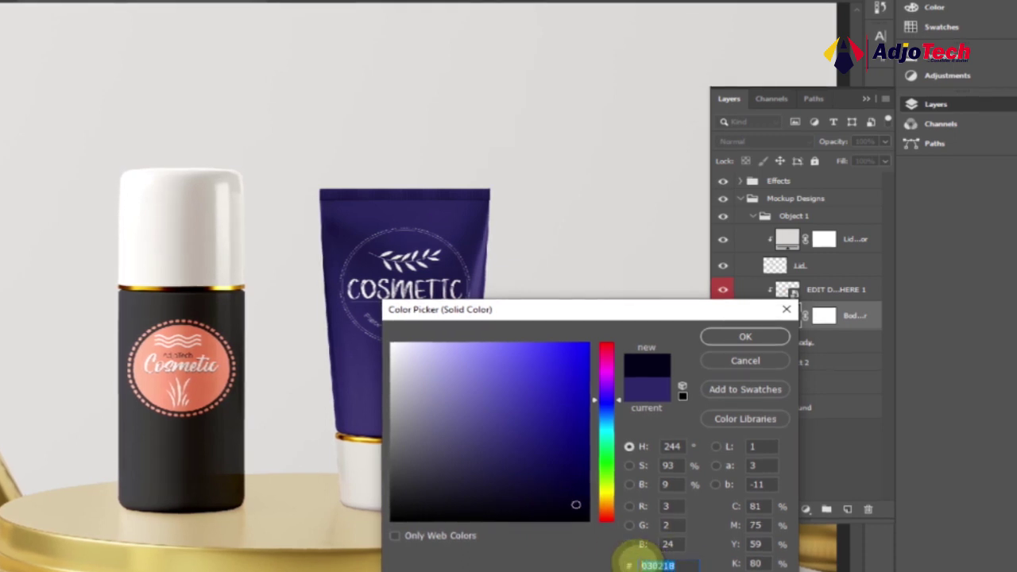
{"action": "right_click", "coordinate": [658, 566]}
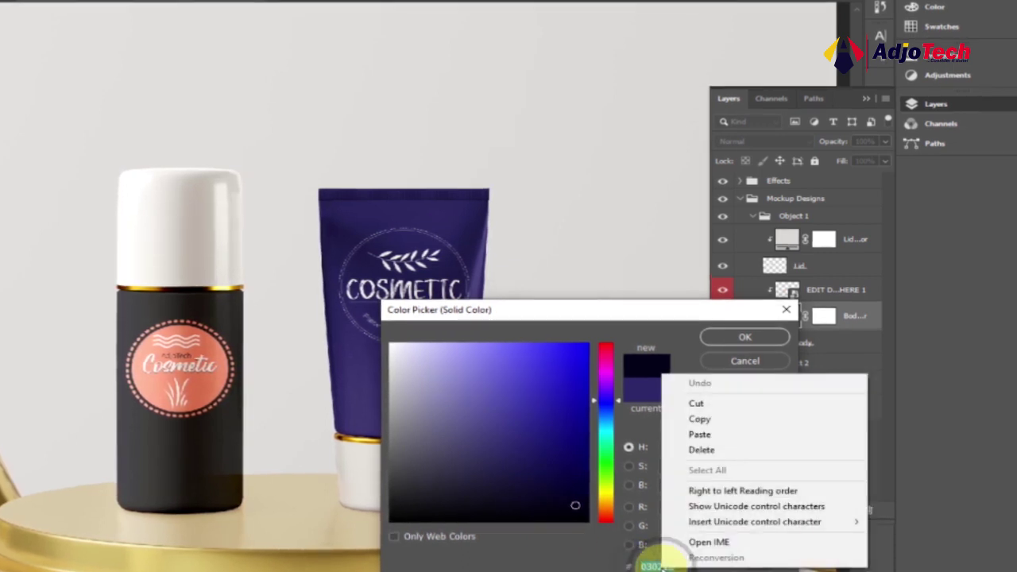
{"action": "left_click", "coordinate": [693, 417]}
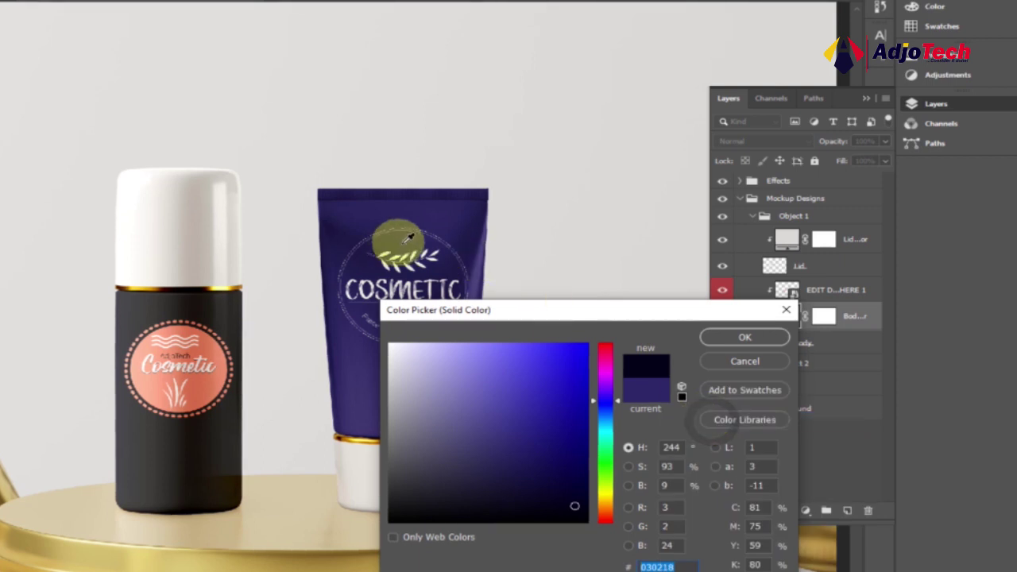
{"action": "left_click", "coordinate": [721, 335]}
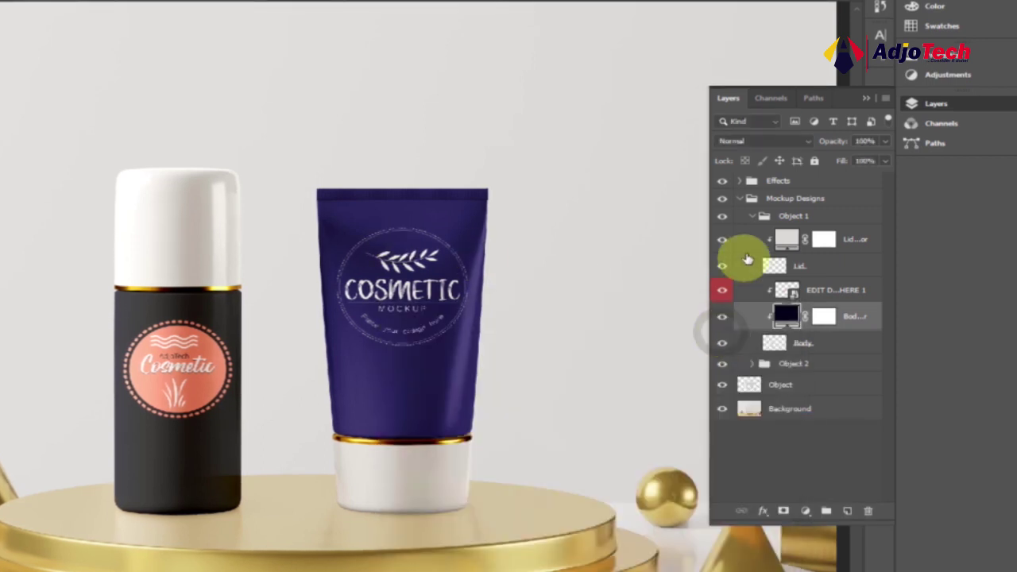
{"action": "left_click", "coordinate": [752, 218]}
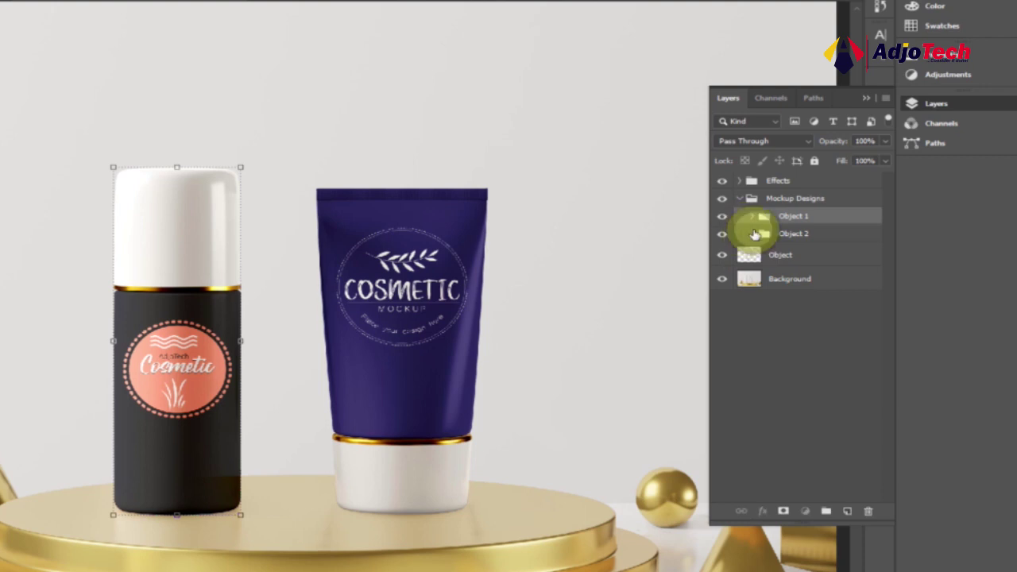
- Open the tube's EDIT DESIGN HERE 2 smart object with its red background shown
{"action": "left_click", "coordinate": [753, 234]}
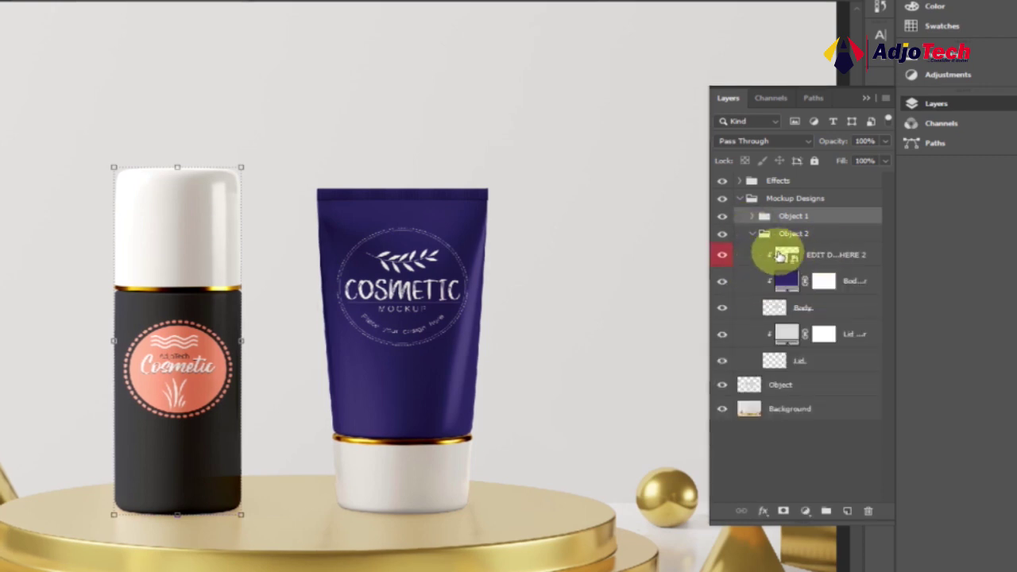
{"action": "left_click", "coordinate": [787, 255]}
{"action": "double_click", "coordinate": [783, 254]}
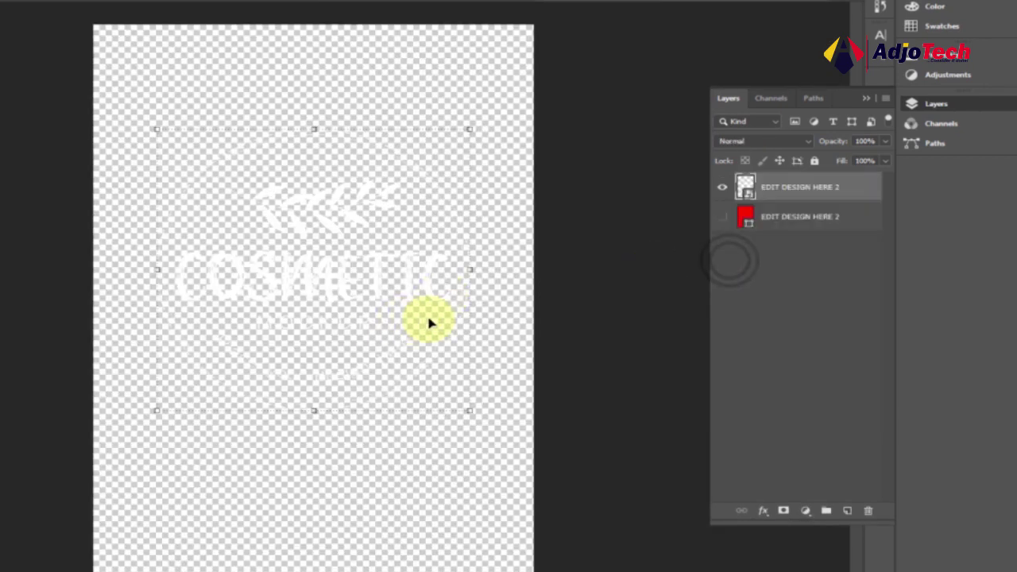
{"action": "left_click", "coordinate": [722, 219]}
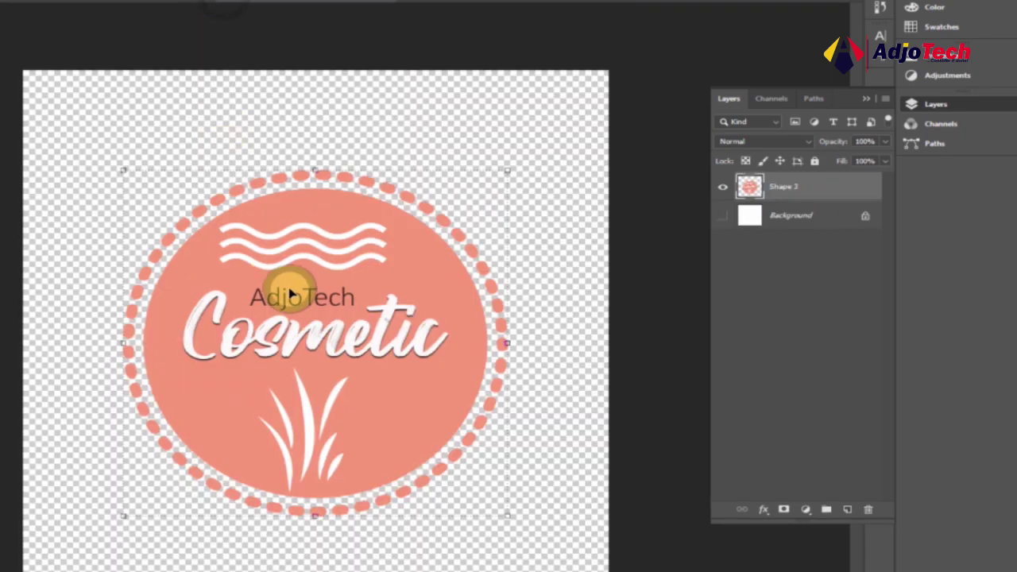
- Bring in the salmon logo, enlarge it and centre it over the placeholder circle
{"action": "mouse_move", "coordinate": [287, 238]}
{"action": "left_mouse_down"}
{"action": "mouse_move", "coordinate": [625, 18]}
{"action": "mouse_move", "coordinate": [681, 2]}
{"action": "mouse_move", "coordinate": [438, 171]}
{"action": "mouse_move", "coordinate": [295, 227]}
{"action": "mouse_move", "coordinate": [290, 250]}
{"action": "left_mouse_up"}
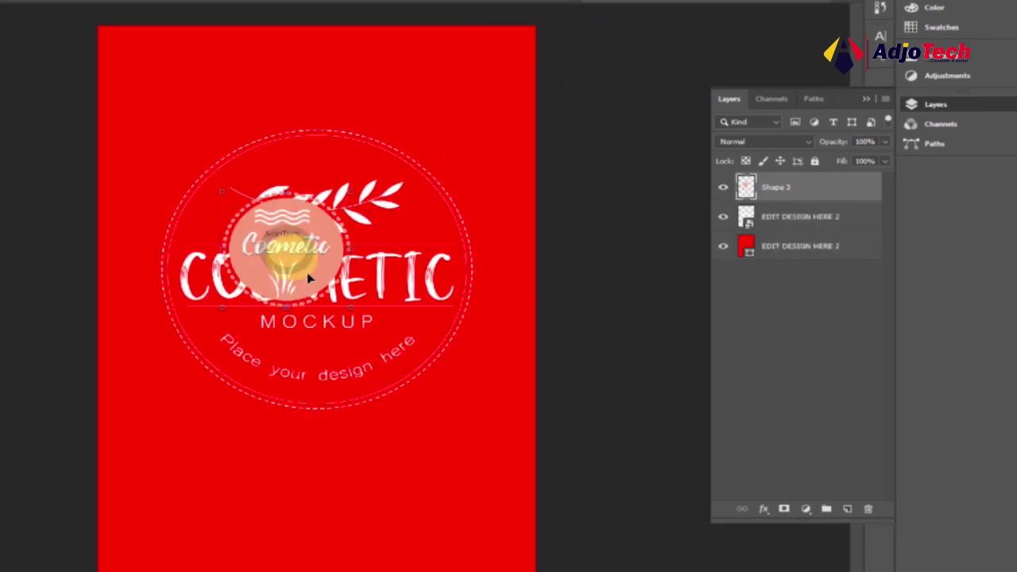
{"action": "left_click_drag", "start_coordinate": [354, 304], "coordinate": [380, 362]}
{"action": "left_click_drag", "start_coordinate": [464, 410], "coordinate": [485, 429]}
{"action": "mouse_move", "coordinate": [393, 354]}
{"action": "left_mouse_down"}
{"action": "mouse_move", "coordinate": [398, 361]}
{"action": "mouse_move", "coordinate": [395, 349]}
{"action": "left_mouse_up"}
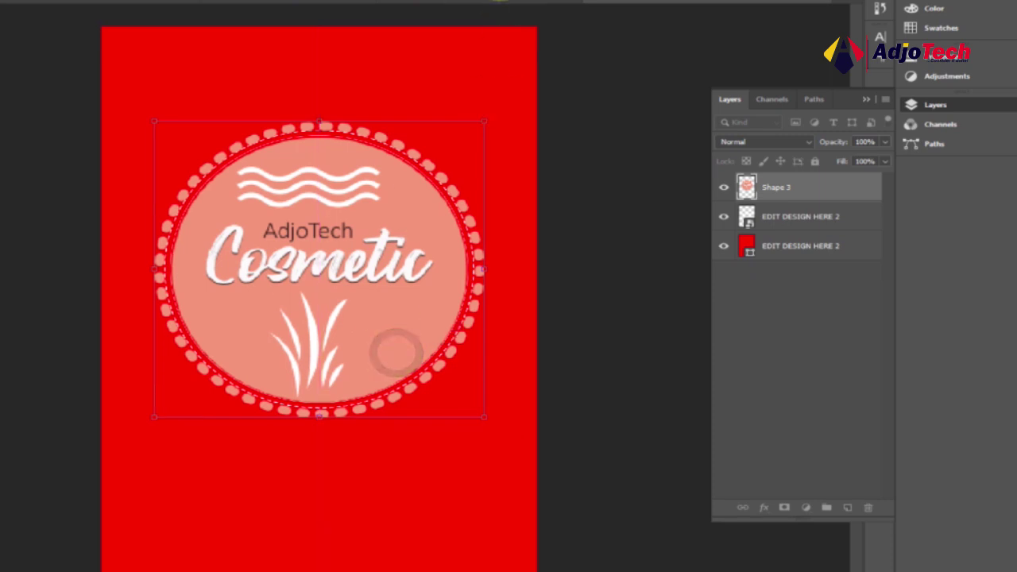
{"action": "key", "text": "Return"}
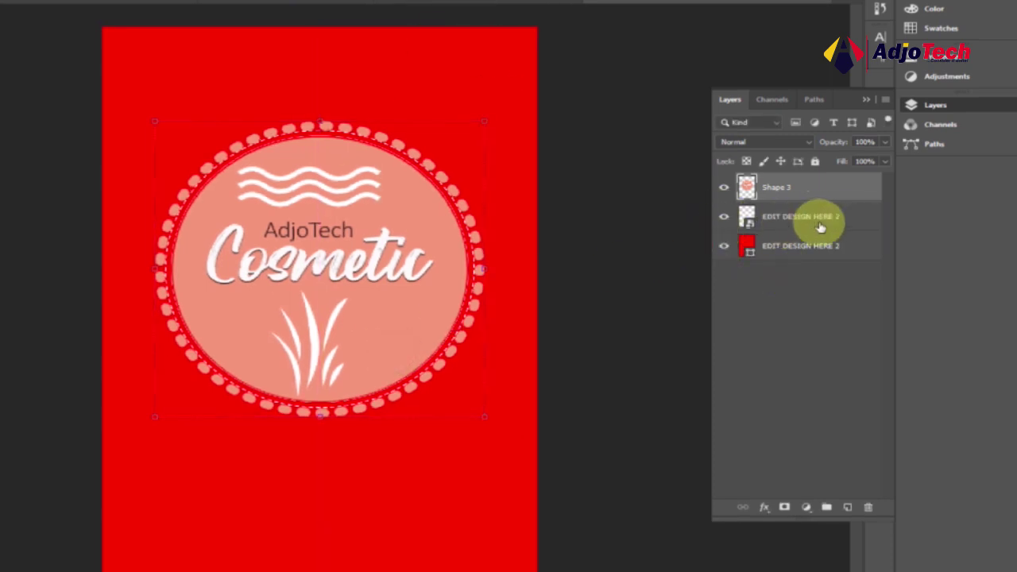
- Hide the red background, save the tube design, and return to the mockup
{"action": "left_click", "coordinate": [724, 246]}
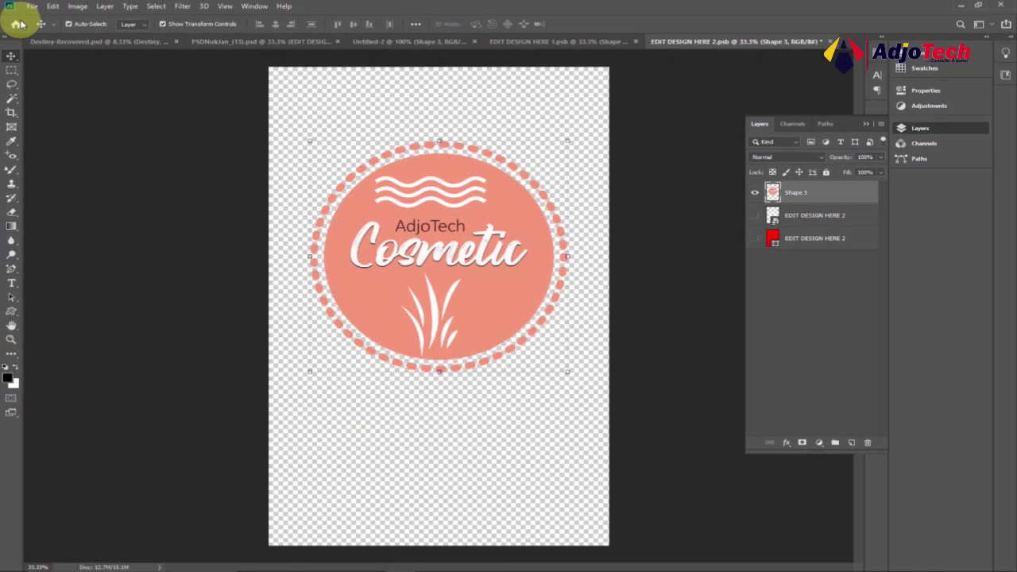
{"action": "left_click", "coordinate": [32, 6]}
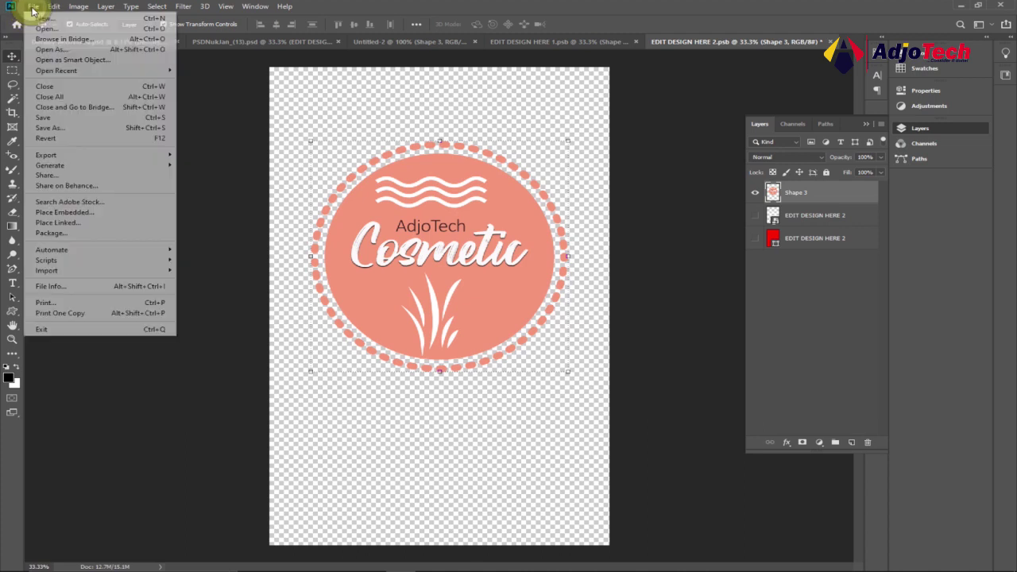
{"action": "left_click", "coordinate": [53, 119]}
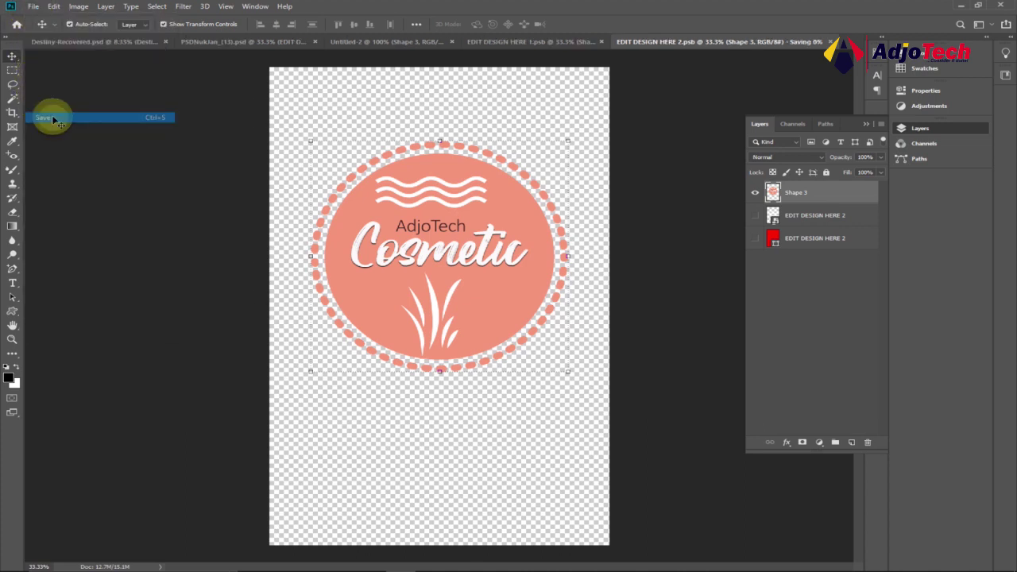
{"action": "left_click", "coordinate": [240, 42]}
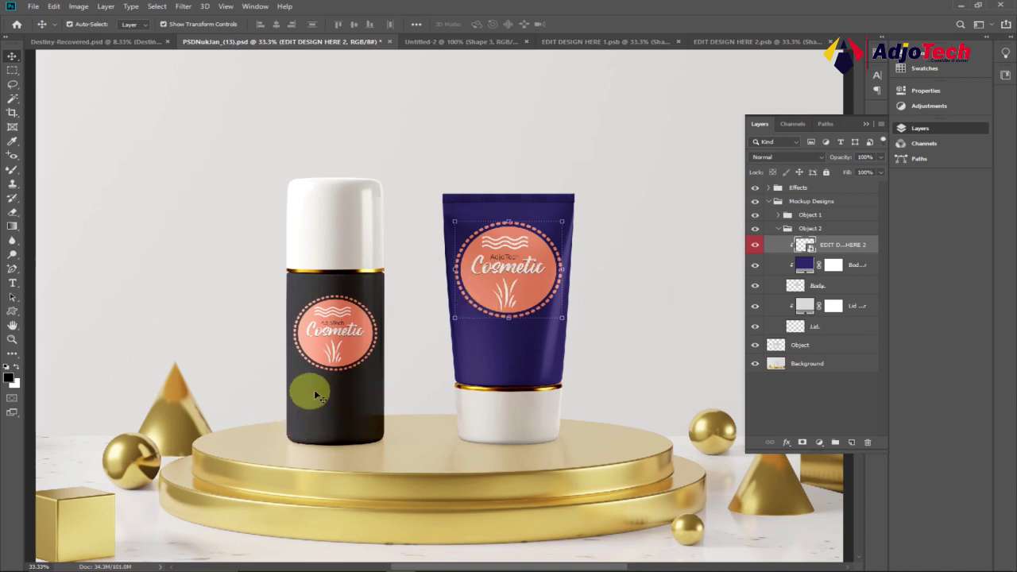
- Paste hex 030218 into Object 2's Body color fill so the tube matches the bottle
{"action": "left_click", "coordinate": [804, 265]}
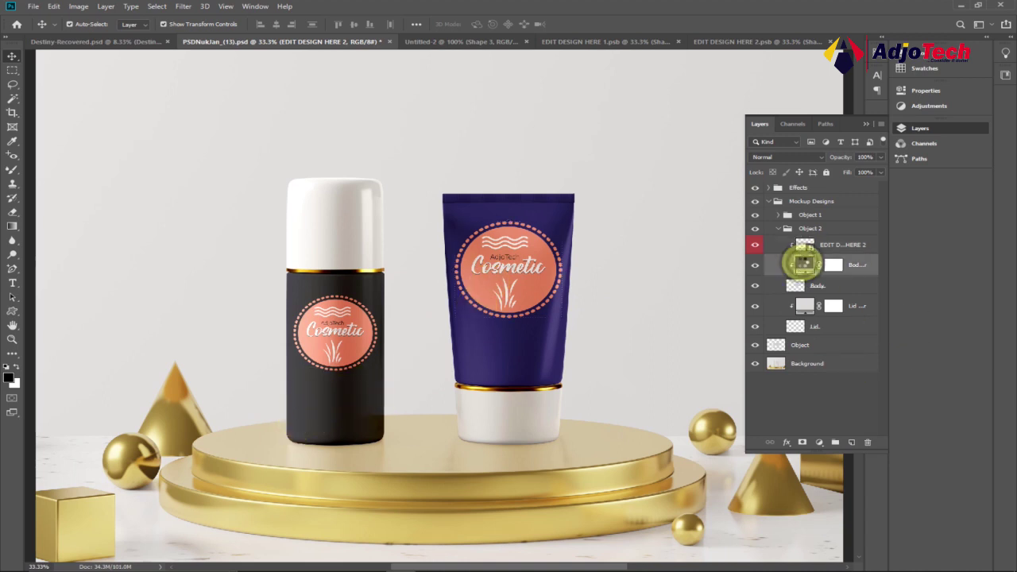
{"action": "double_click", "coordinate": [805, 265]}
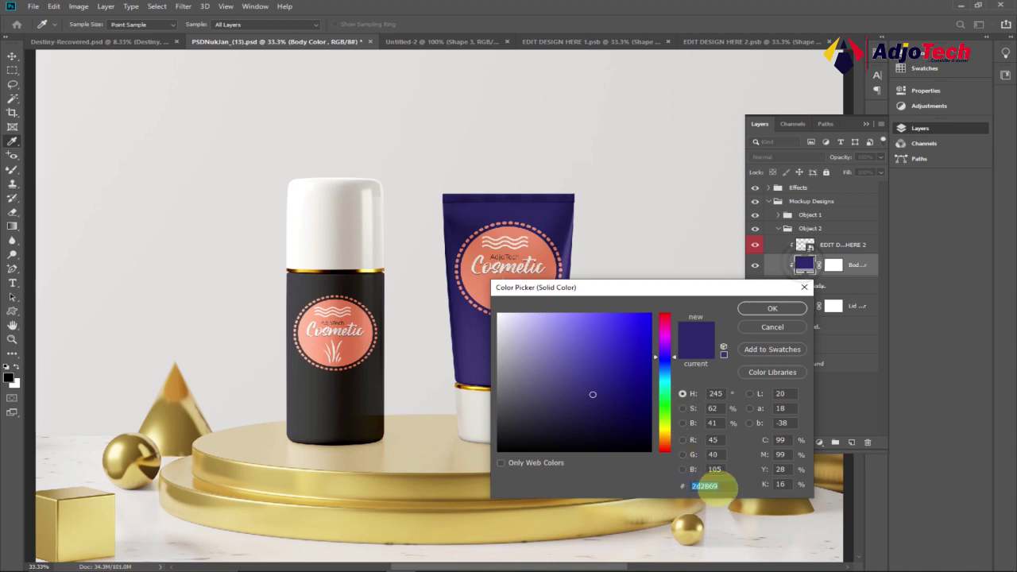
{"action": "right_click", "coordinate": [719, 486]}
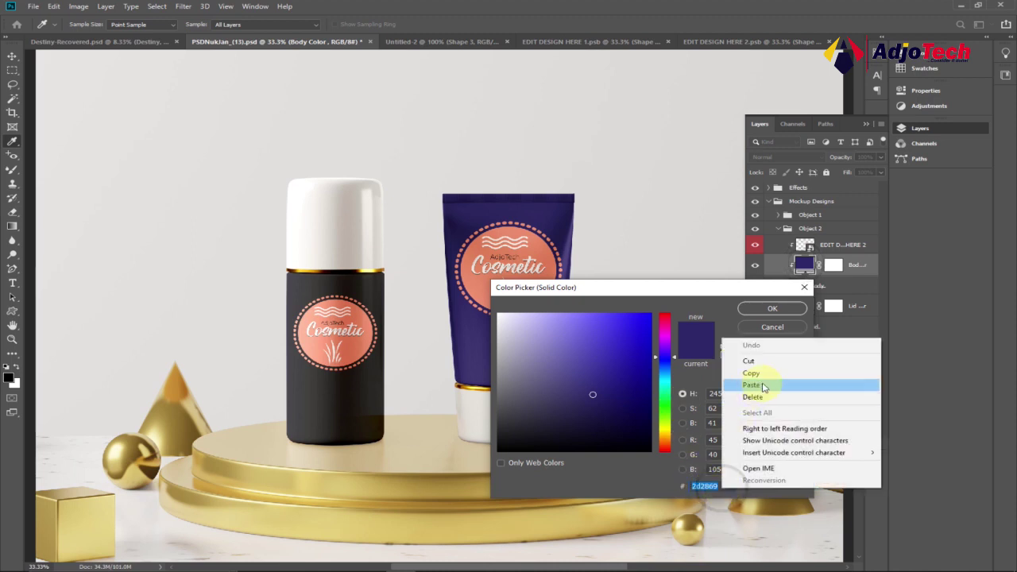
{"action": "left_click", "coordinate": [761, 387]}
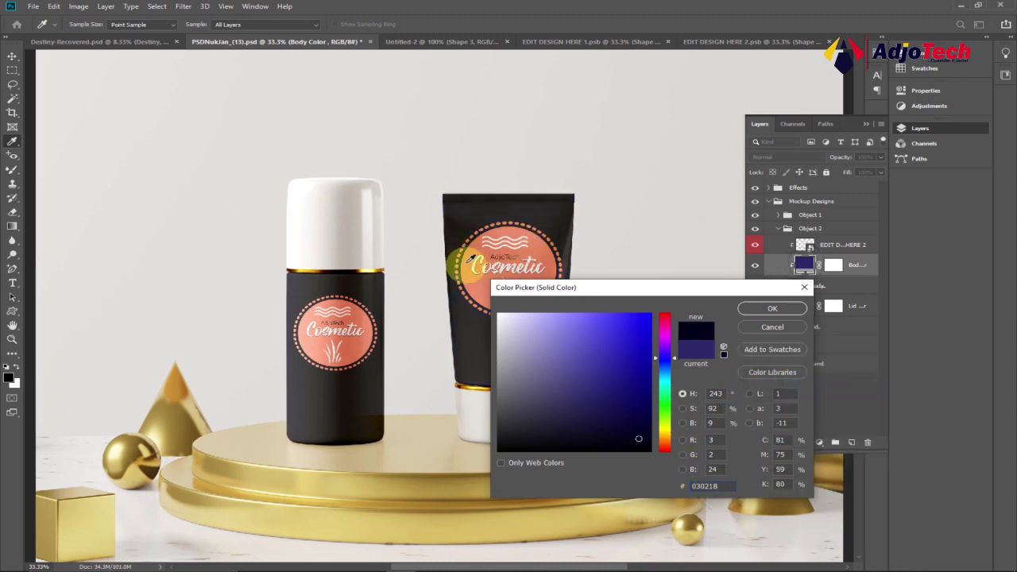
{"action": "left_click", "coordinate": [778, 310]}
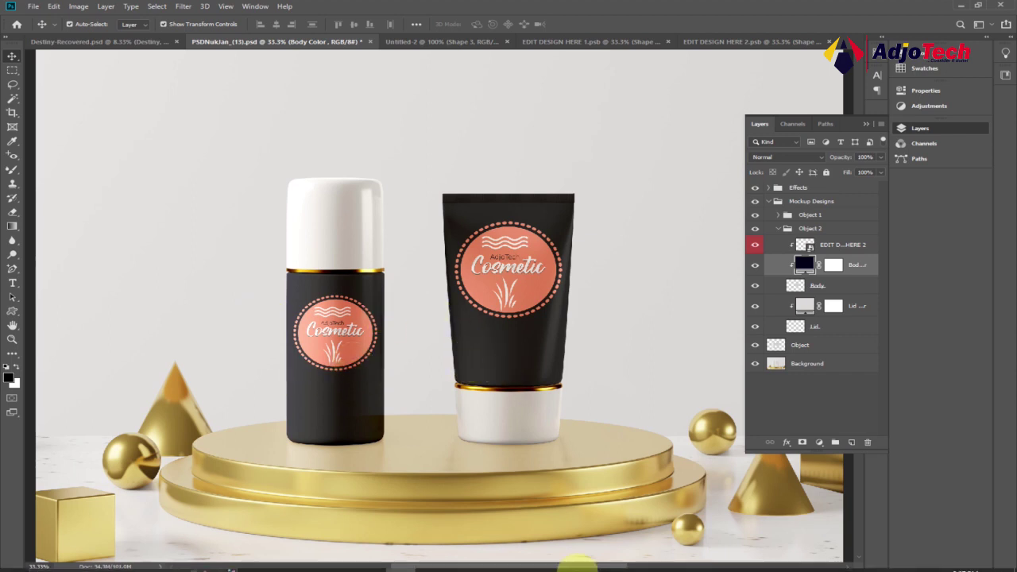
- Glance at the Freepik mockup results, then zoom the Photoshop scene out to 25%
{"action": "left_click", "coordinate": [583, 563]}
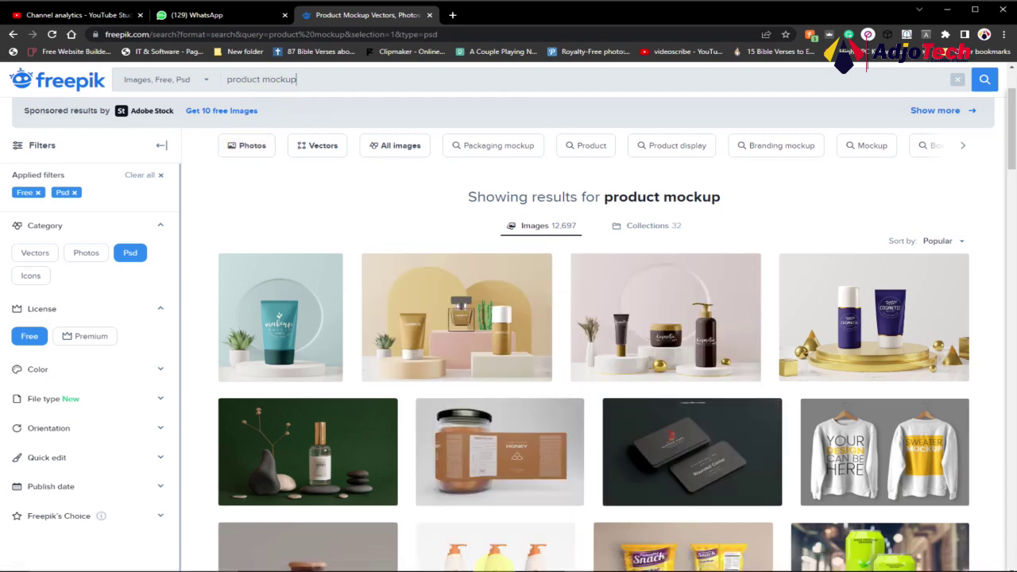
{"action": "left_click", "coordinate": [401, 562]}
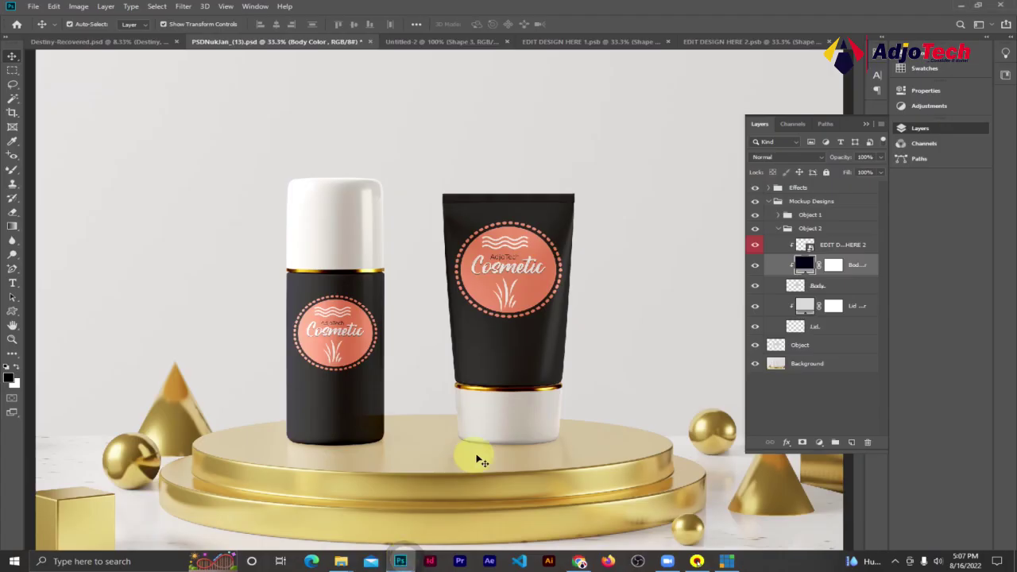
{"action": "left_click", "coordinate": [13, 340]}
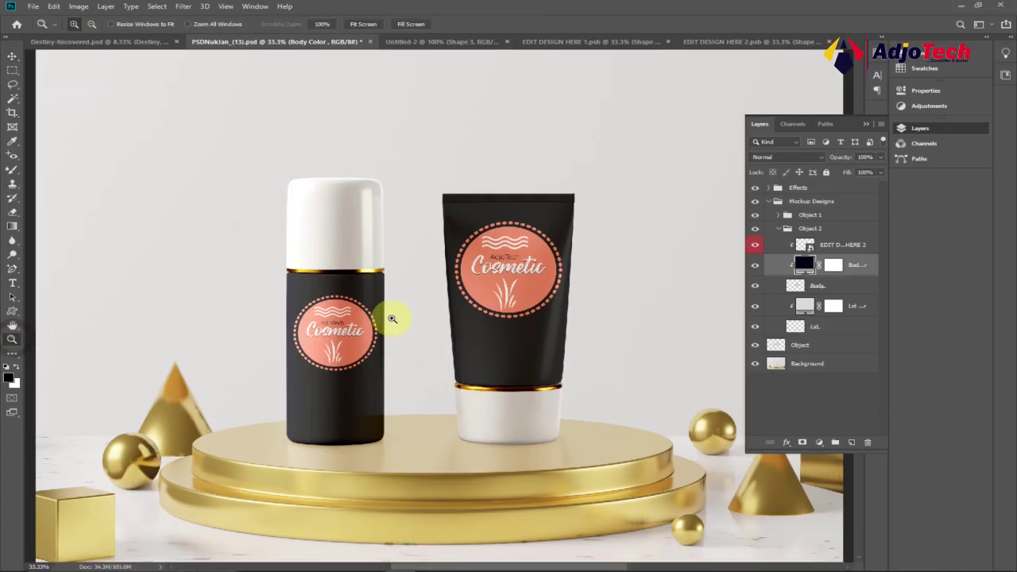
{"action": "left_click", "coordinate": [524, 305], "text": "alt"}
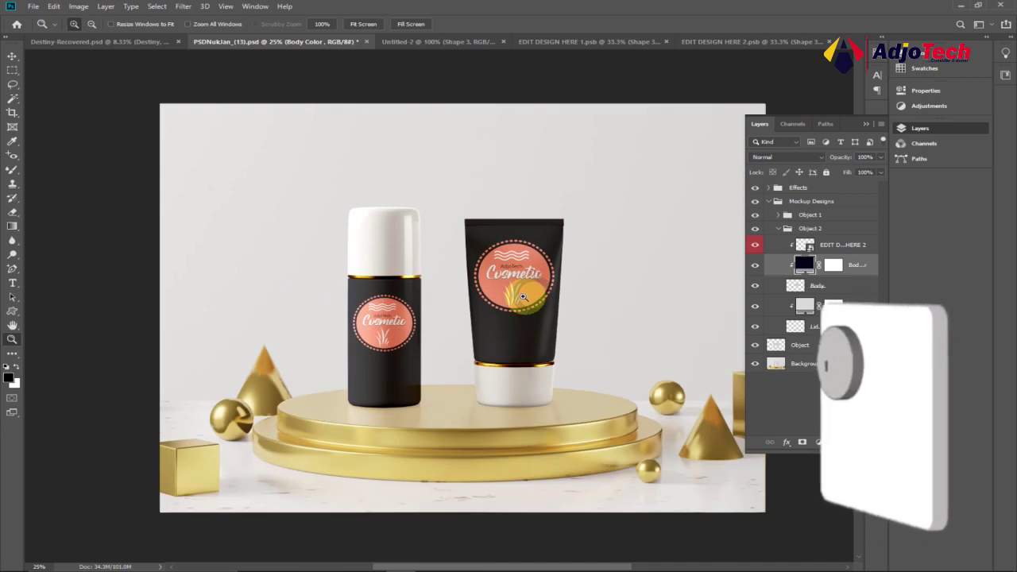